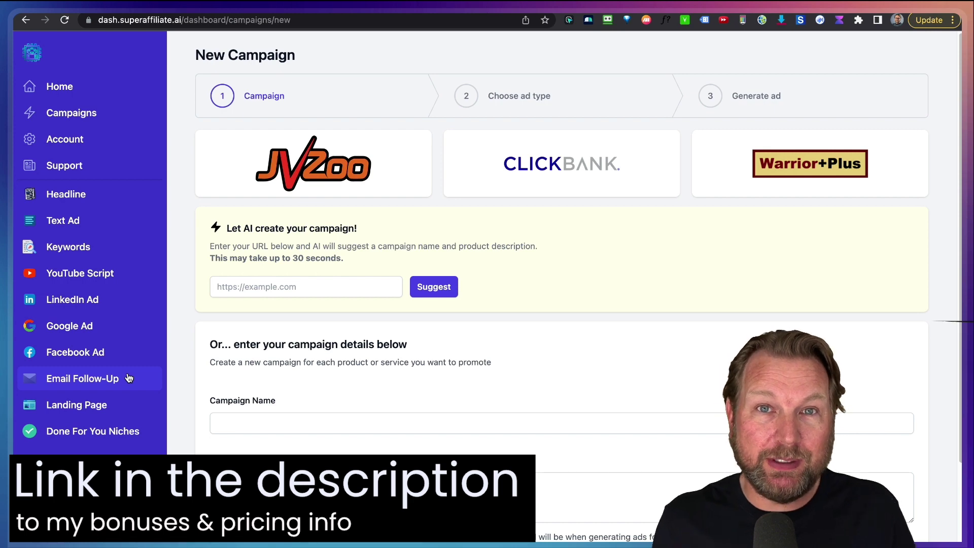
Open the ClickBank Marketplace's Top Offers list and scroll down to the Ikaria Juice offer
click(553, 168)
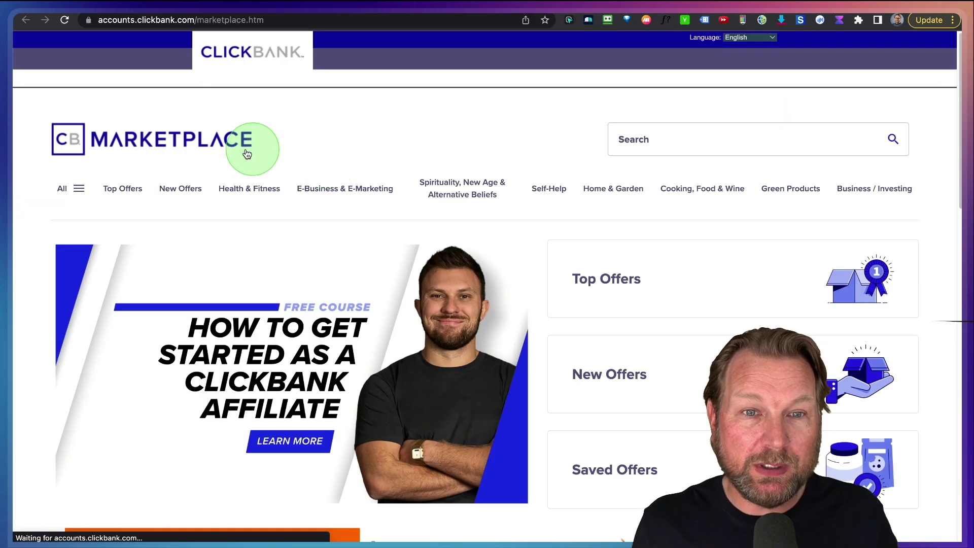
click(126, 193)
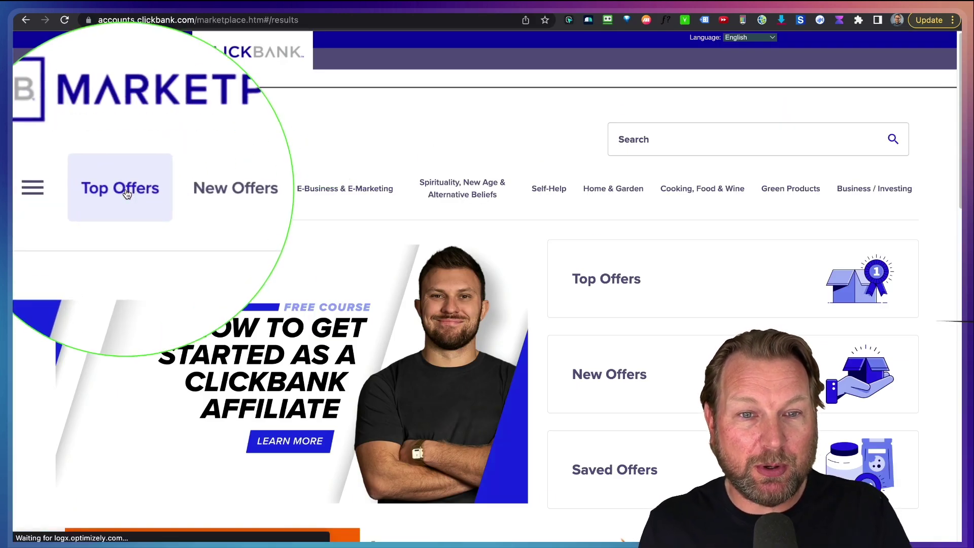
scroll(522, 265, down, 5)
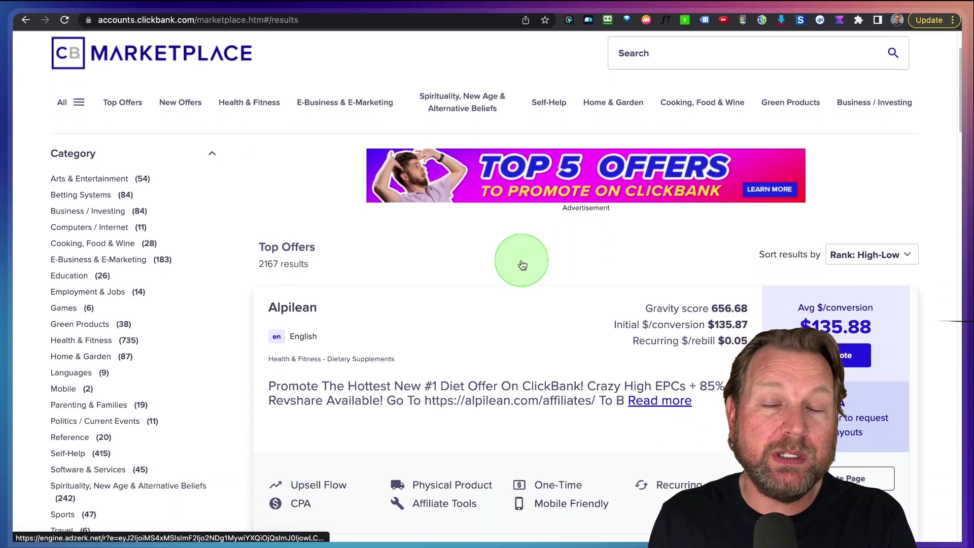
scroll(523, 264, down, 8)
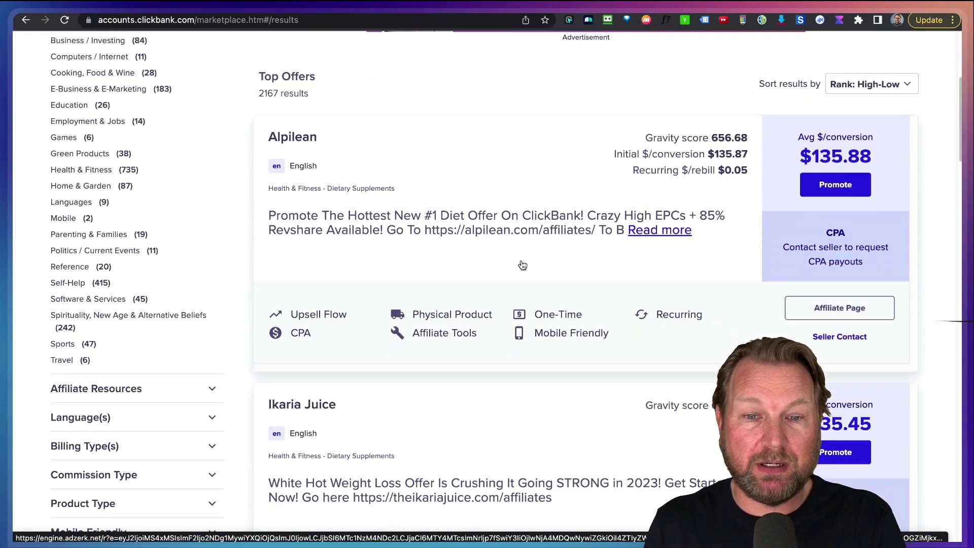
scroll(521, 260, down, 1)
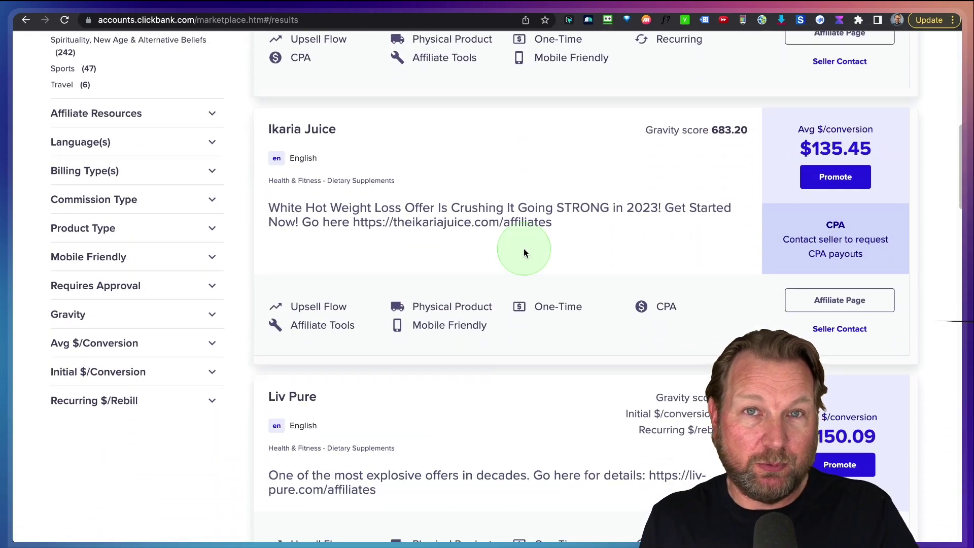
click(526, 249)
scroll(520, 236, down, 2)
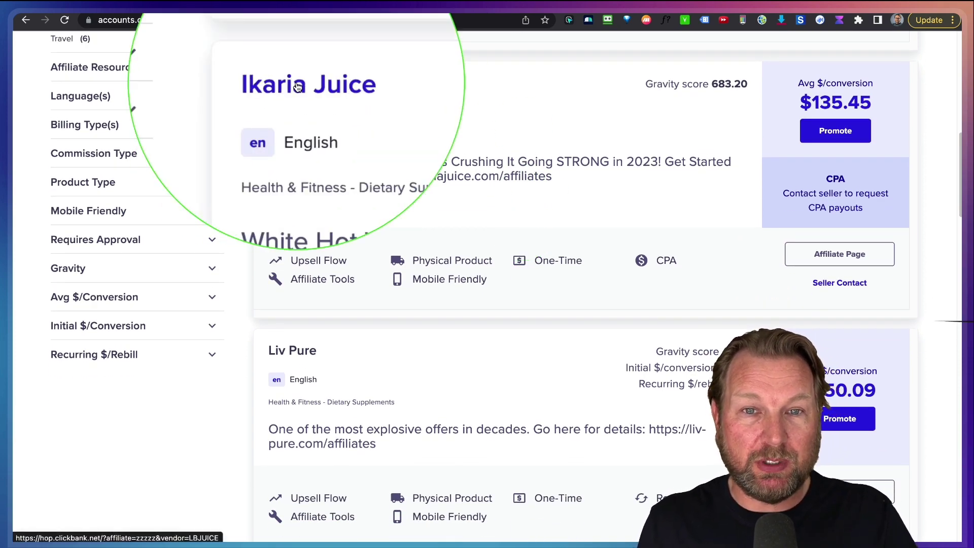
Open the Ikaria Juice sales page and copy its web address
click(293, 88)
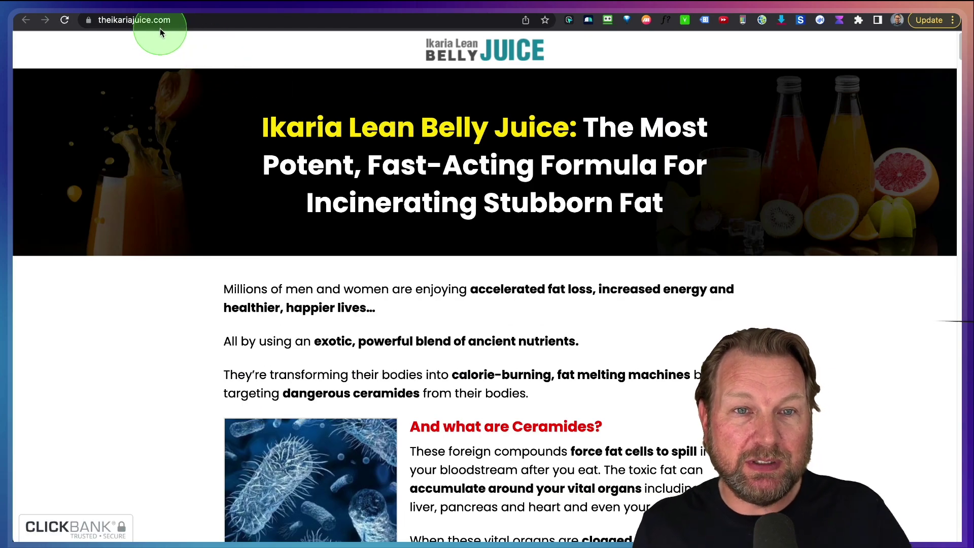
click(139, 19)
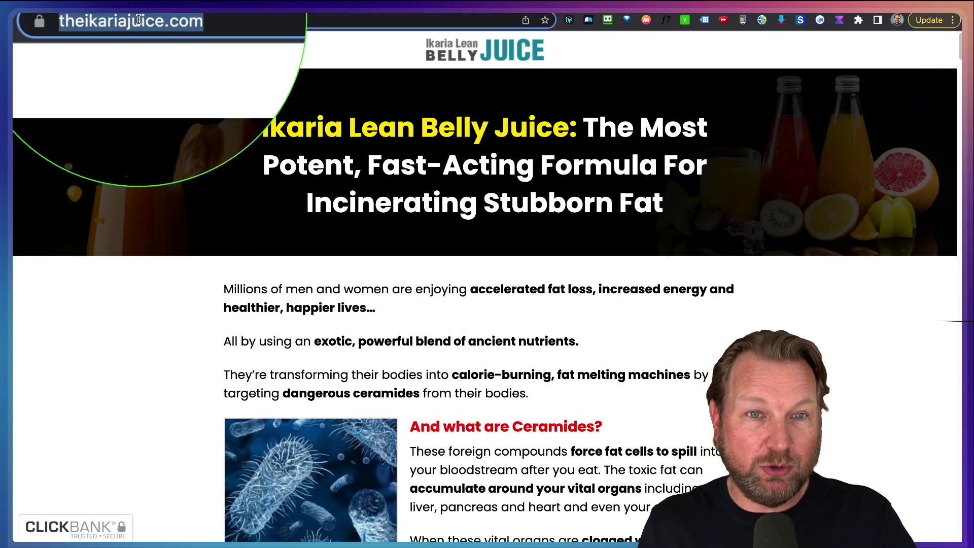
right_click(138, 19)
click(165, 120)
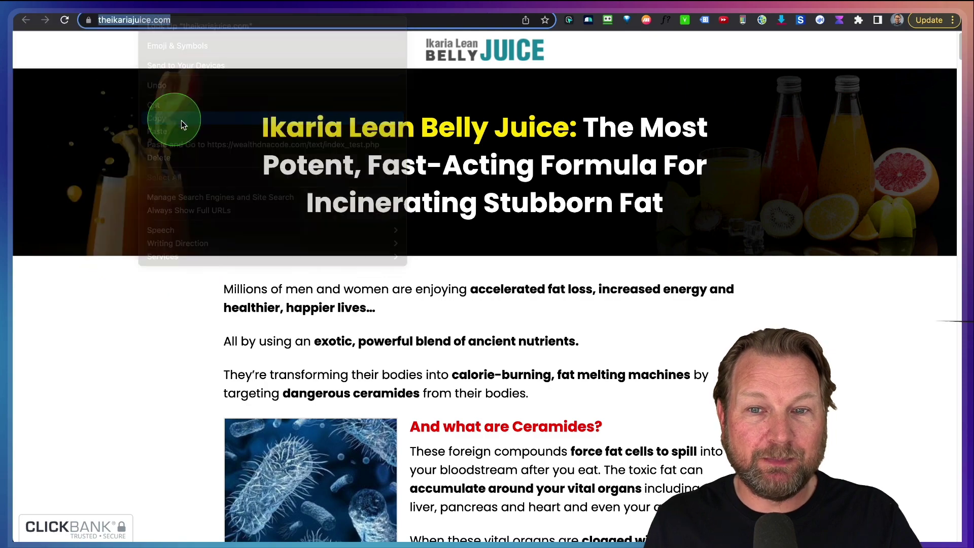
scroll(509, 169, down, 10)
scroll(509, 169, down, 5)
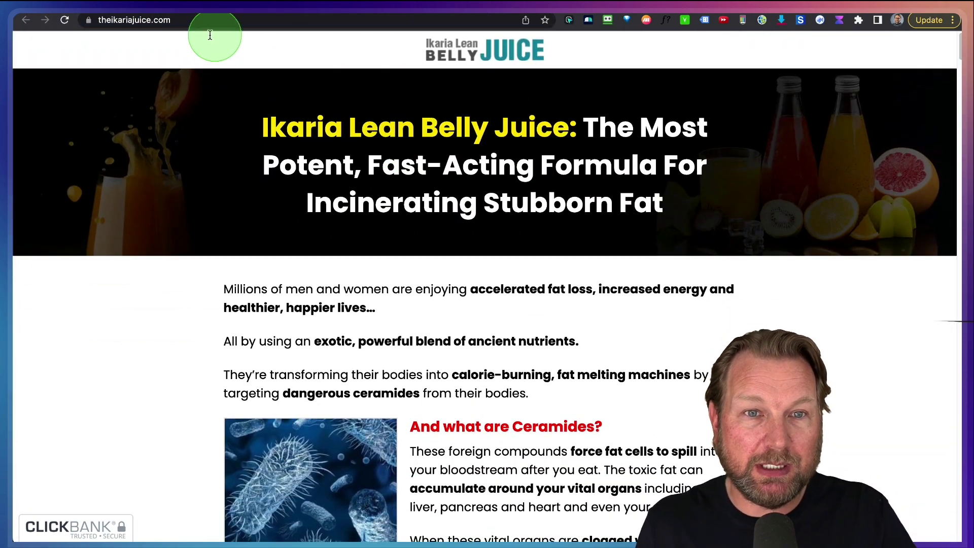
click(139, 20)
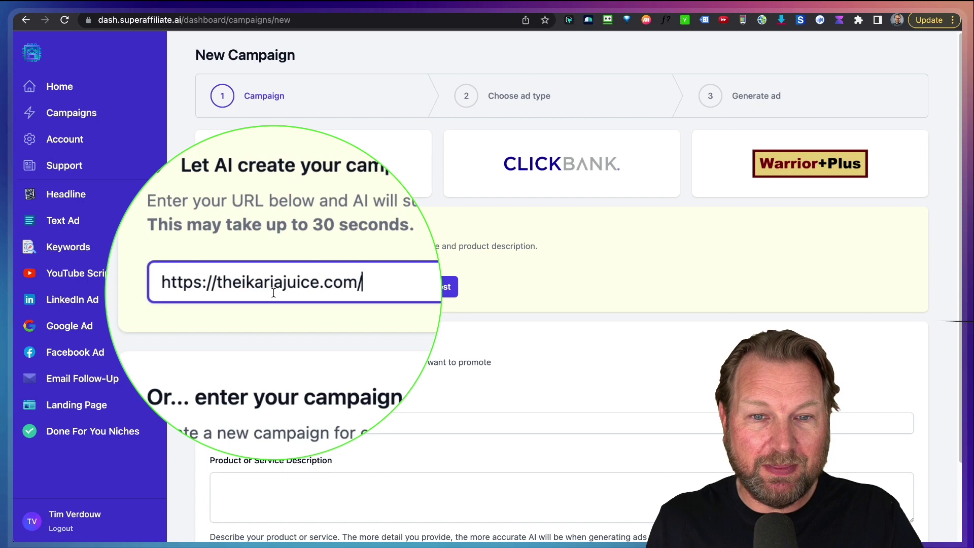
Let AI suggest the campaign name 'Ikaria Lean Belly Juice' and a product description from the URL
click(436, 288)
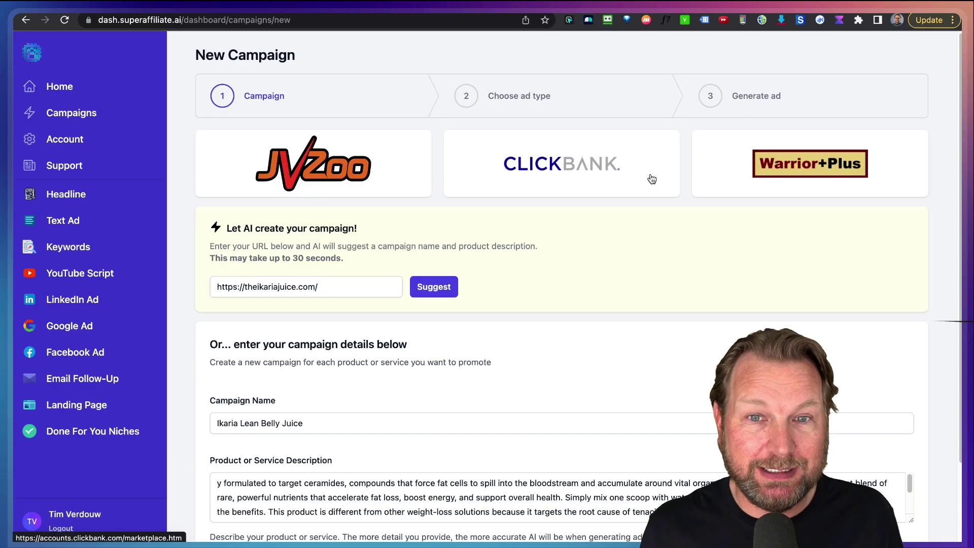
scroll(521, 306, down, 2)
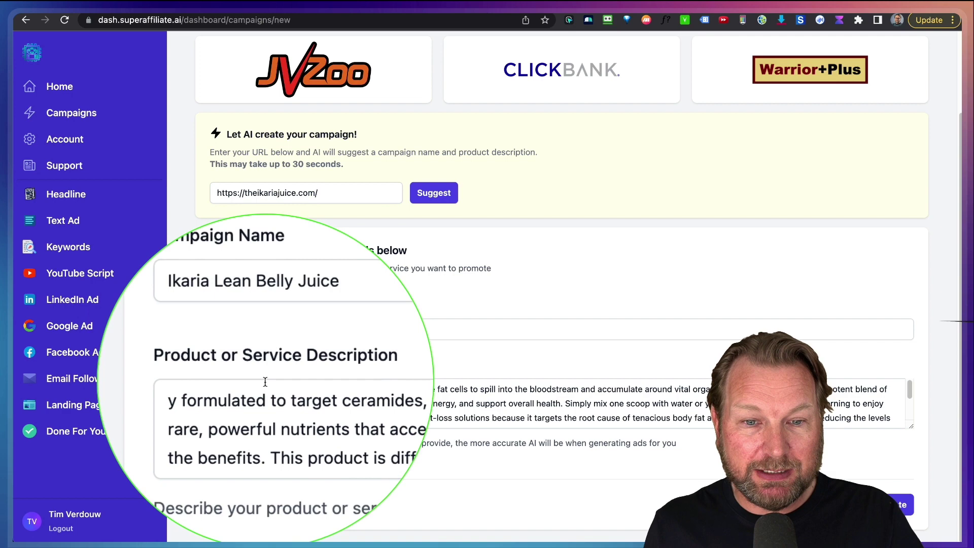
scroll(293, 412, down, 2)
scroll(293, 412, down, 1)
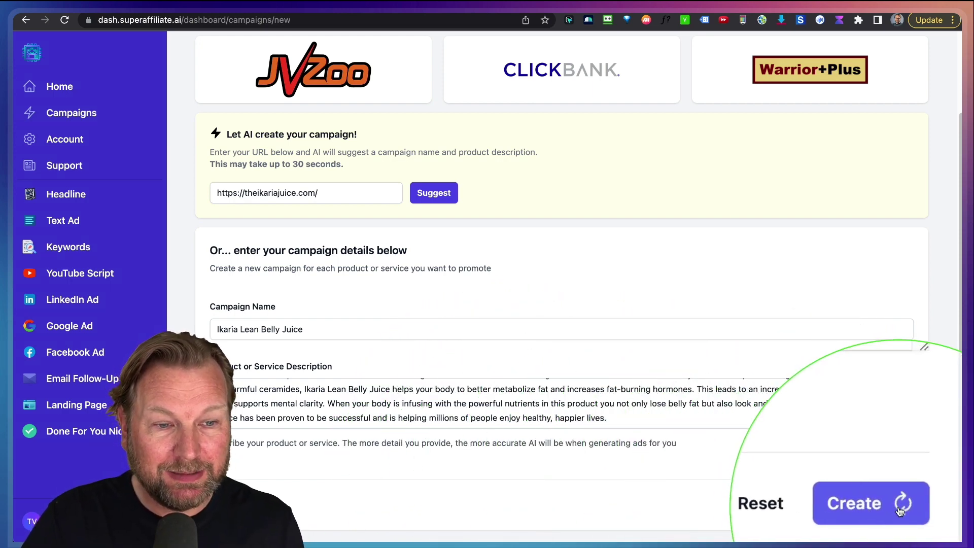
Create the Ikaria Lean Belly Juice campaign and move on to its ad type choices
click(899, 509)
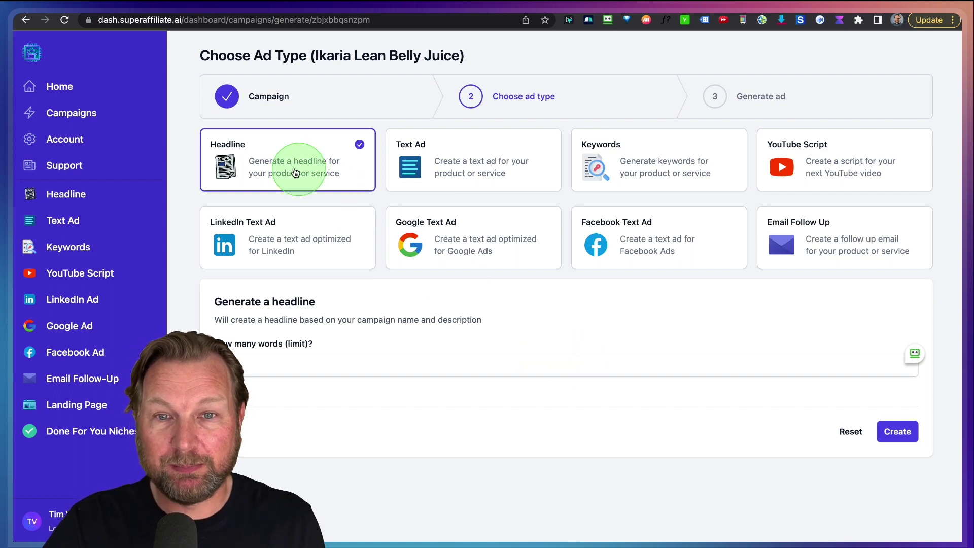
mouse_move(189, 122)
mouse_down()
mouse_move(252, 163)
mouse_move(387, 196)
mouse_move(768, 211)
mouse_move(938, 199)
mouse_up()
drag(193, 202, 226, 220)
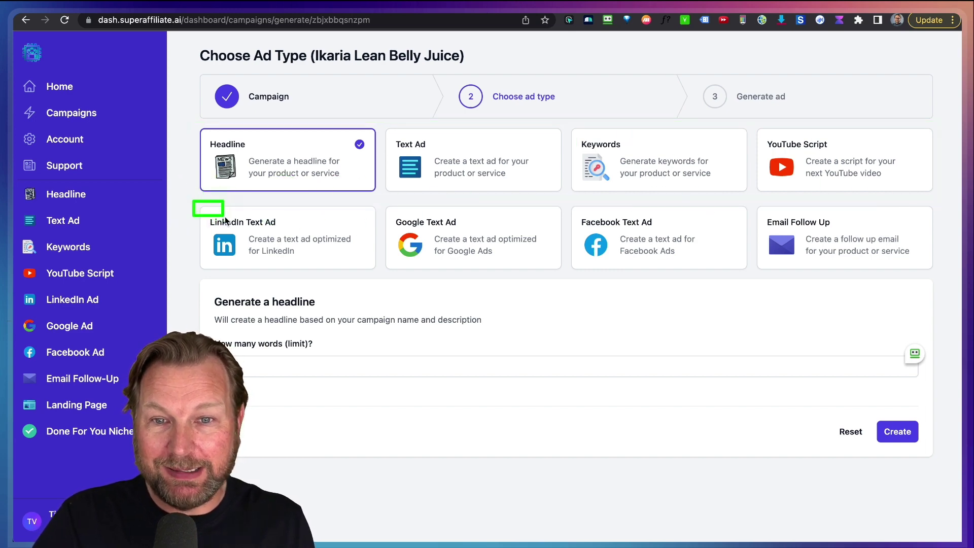
drag(427, 274, 673, 281)
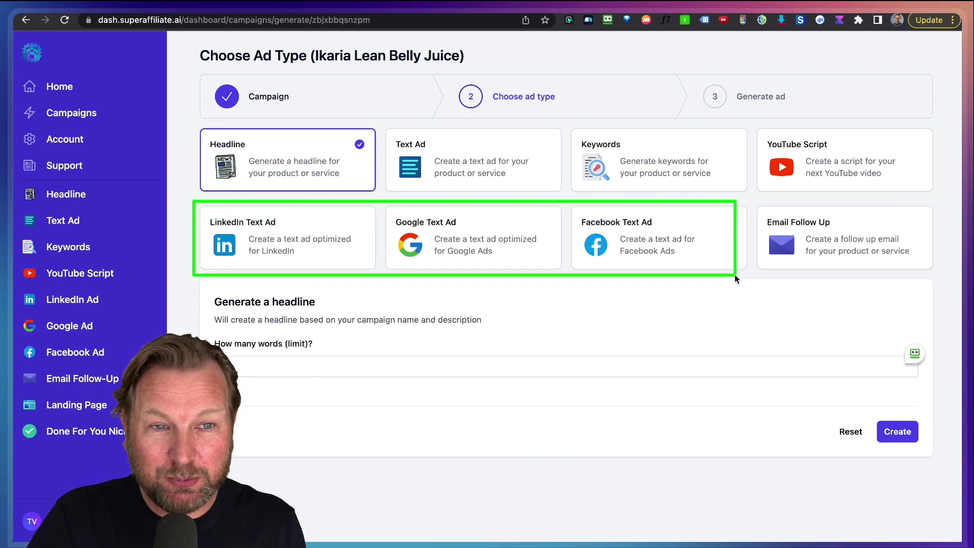
drag(734, 275, 936, 265)
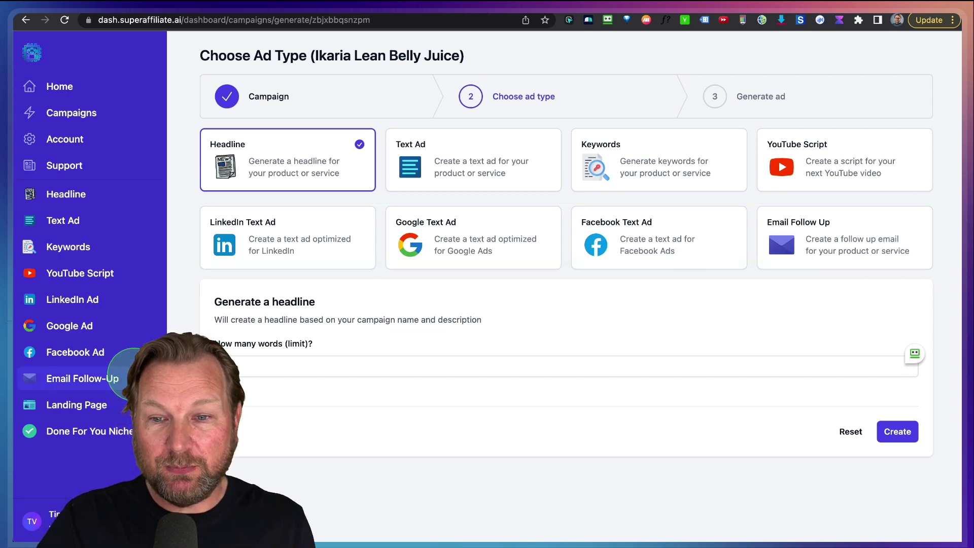
click(71, 409)
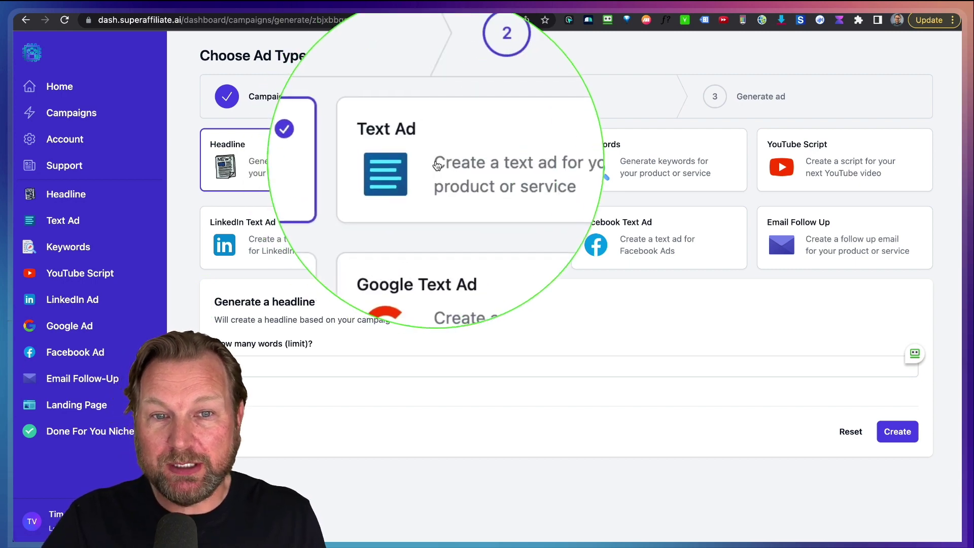
Generate a 50-word text ad for People (B2C), females aged 25-34, in a Professional tone
click(417, 173)
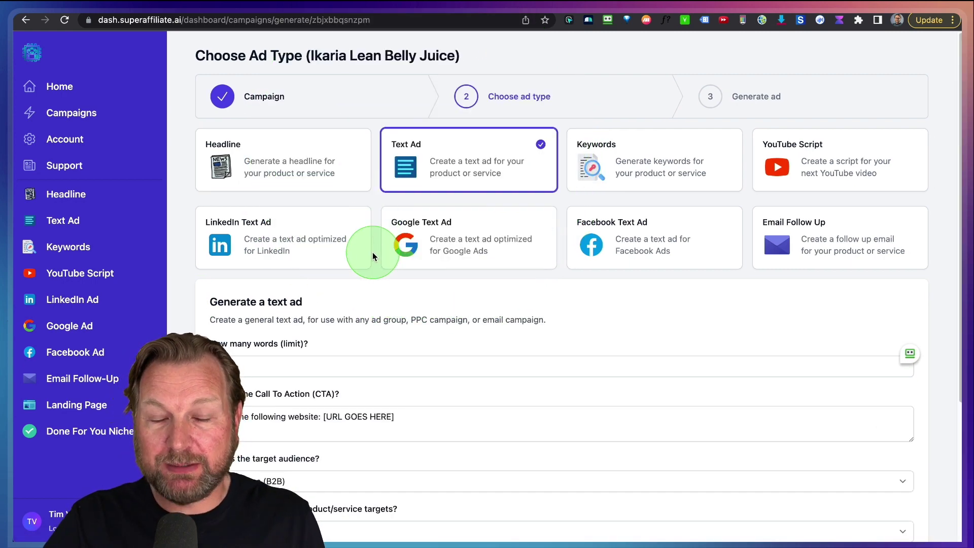
scroll(357, 290, down, 5)
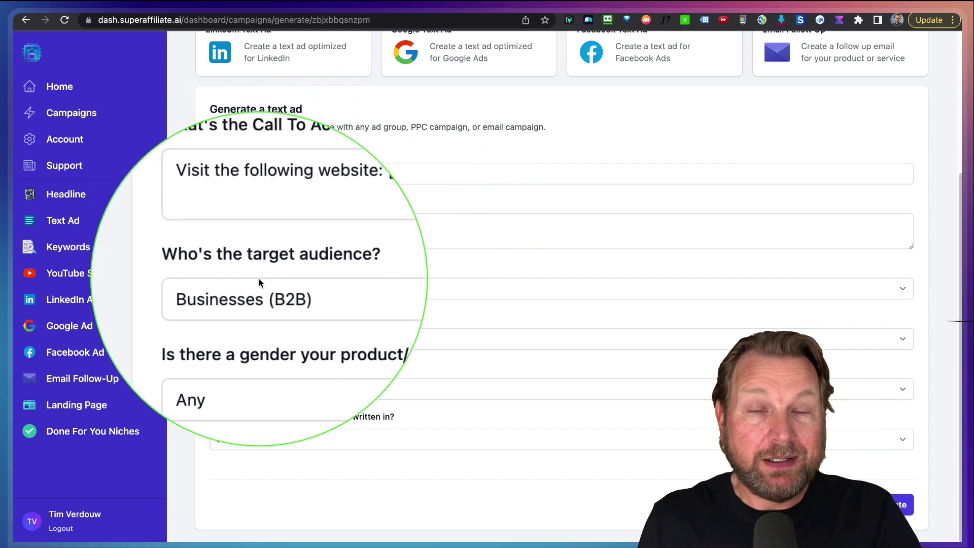
click(258, 291)
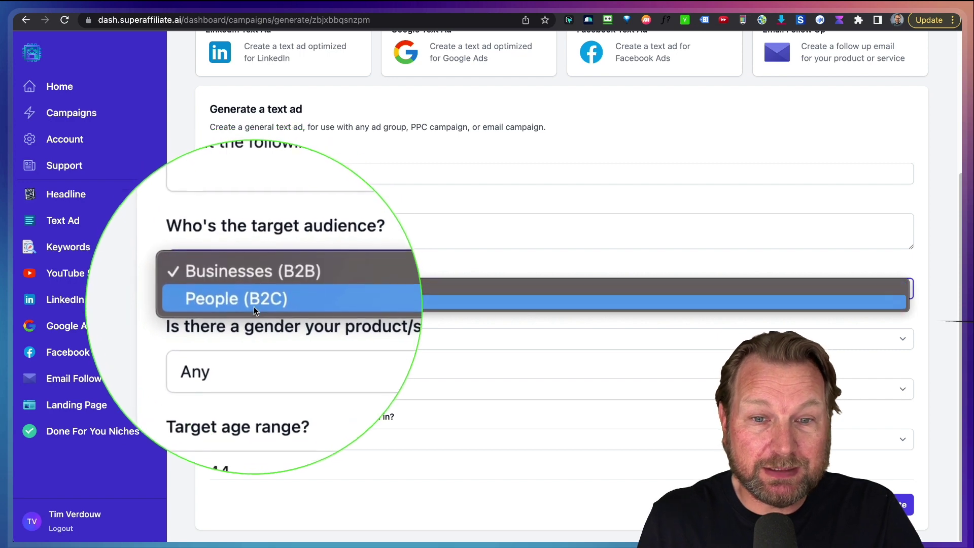
click(255, 303)
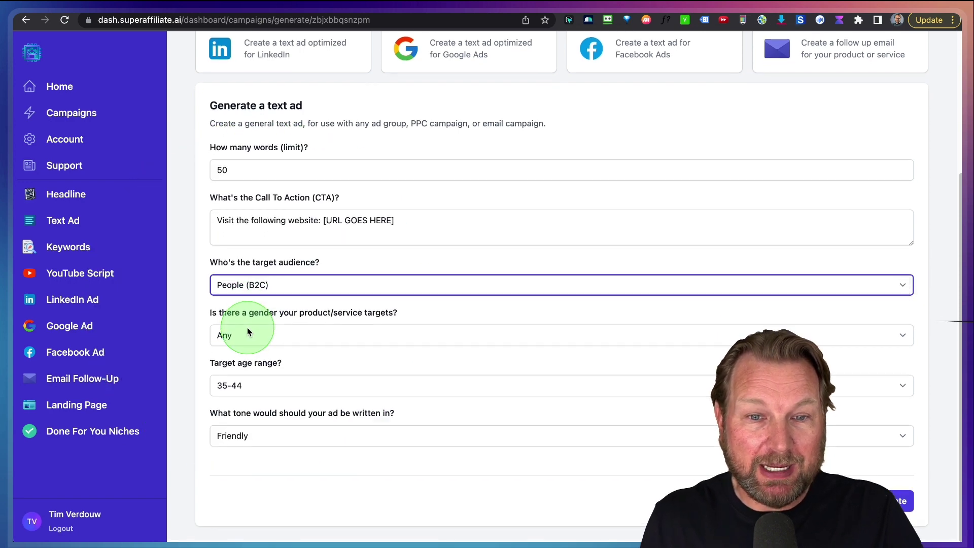
click(248, 336)
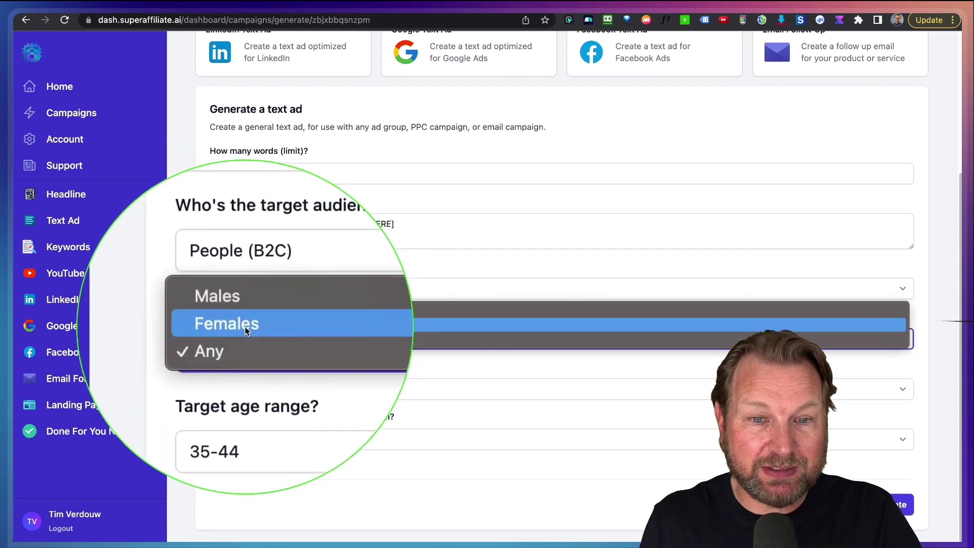
click(245, 327)
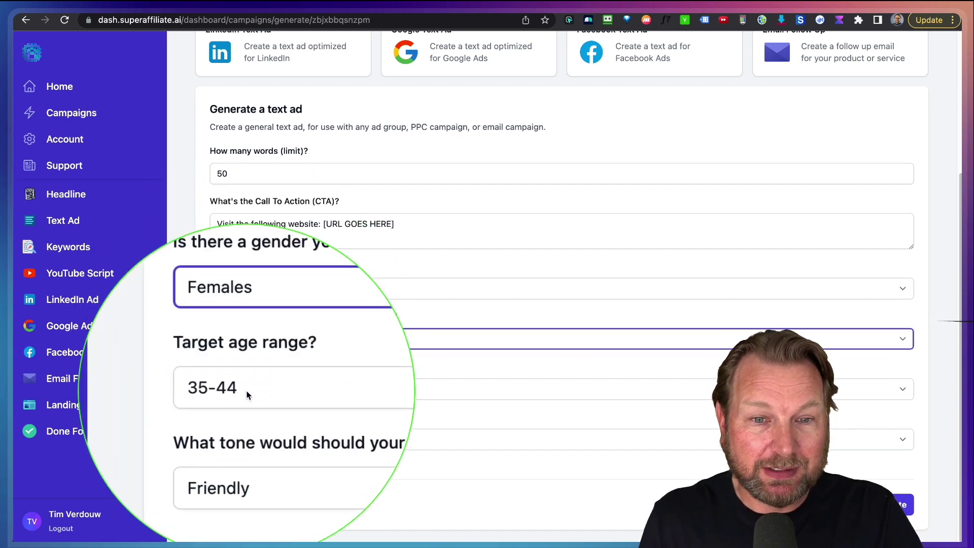
click(247, 393)
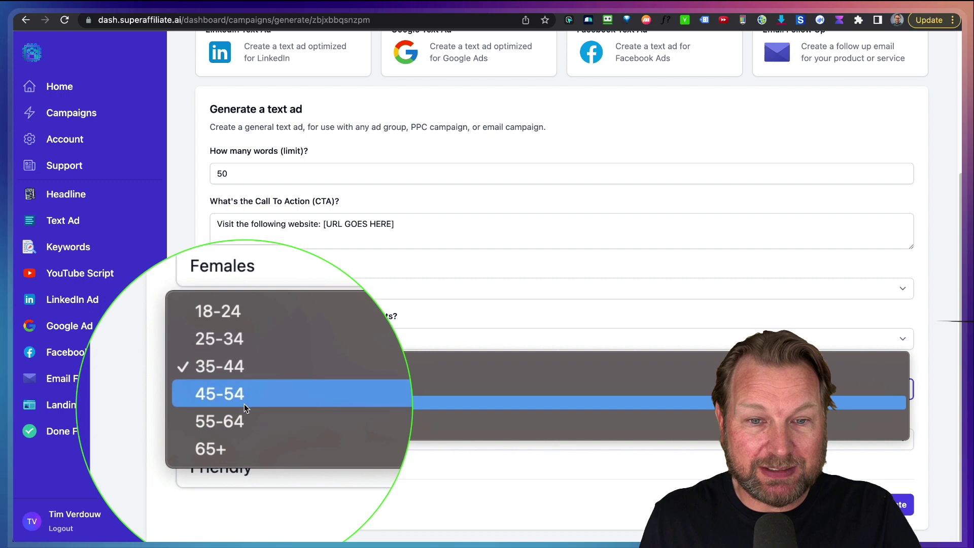
click(223, 370)
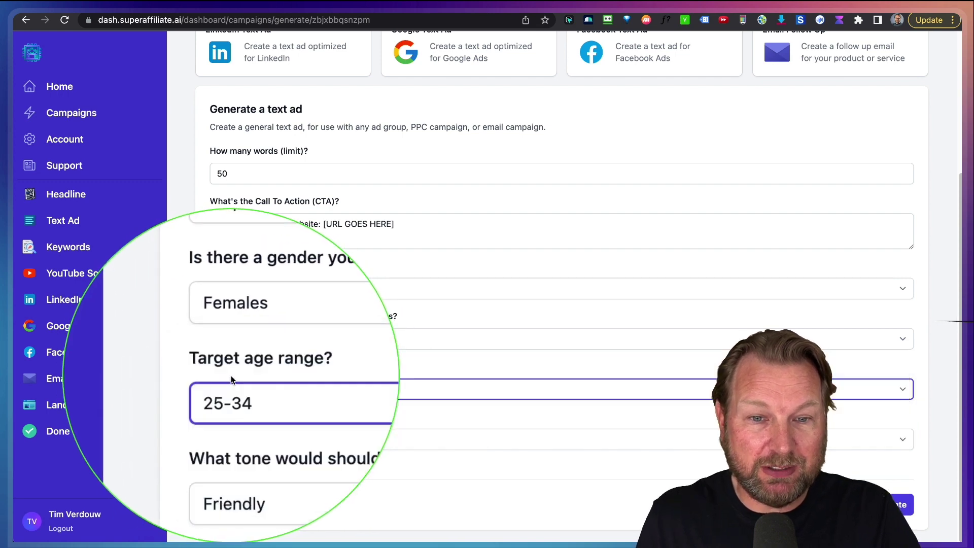
click(256, 439)
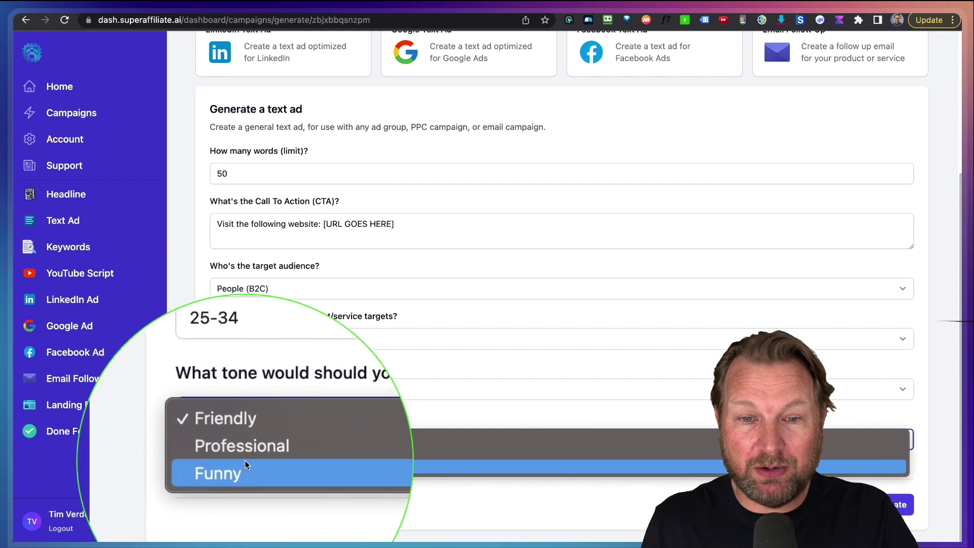
click(239, 454)
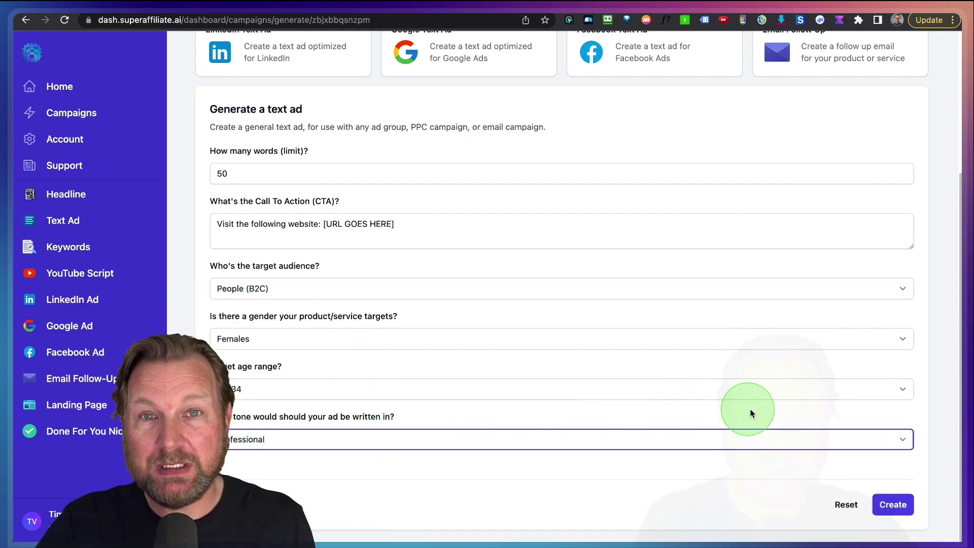
click(894, 505)
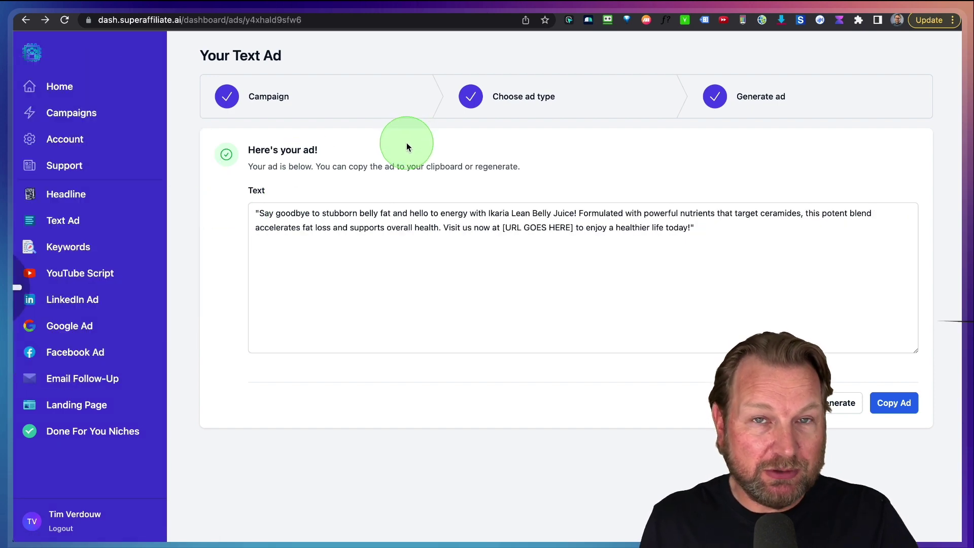
Return from the generated text ad to the Choose Ad Type page
key(super+bracketleft)
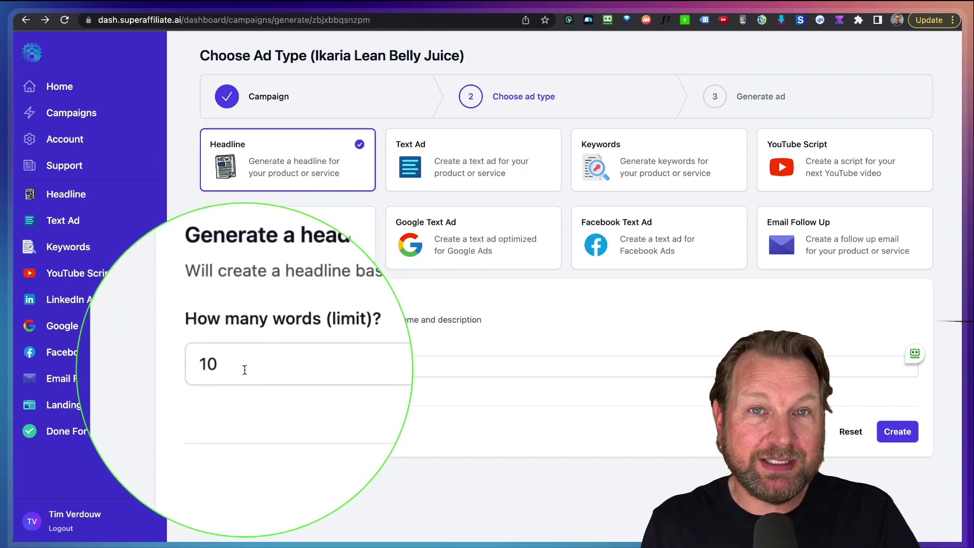
Generate a headline with a 15-word limit, then return to Choose Ad Type
click(247, 369)
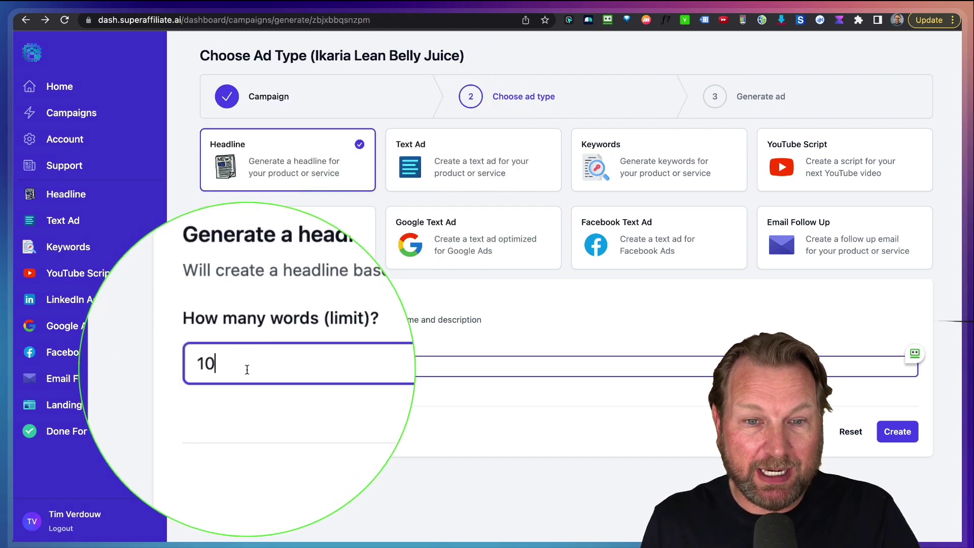
text(5)
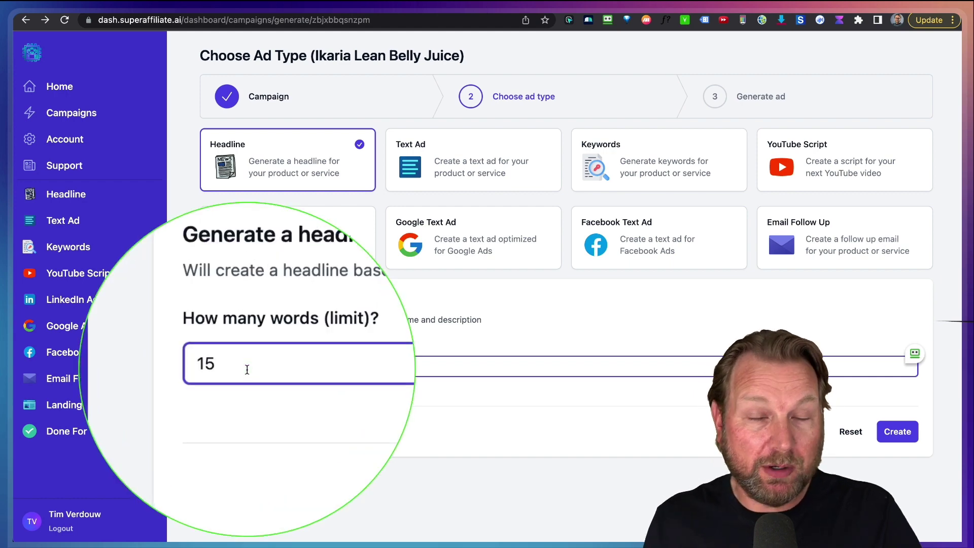
click(897, 432)
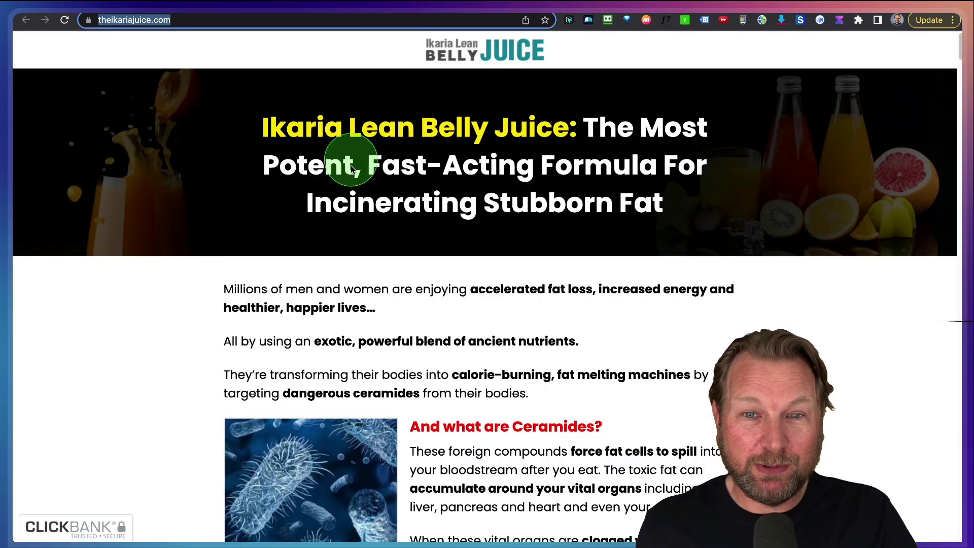
scroll(350, 167, down, 10)
scroll(349, 178, up, 10)
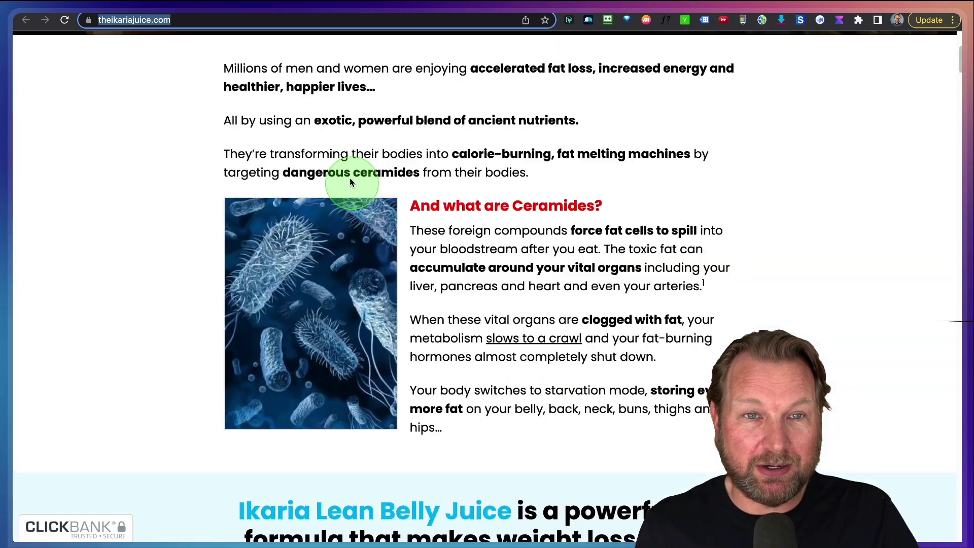
click(135, 20)
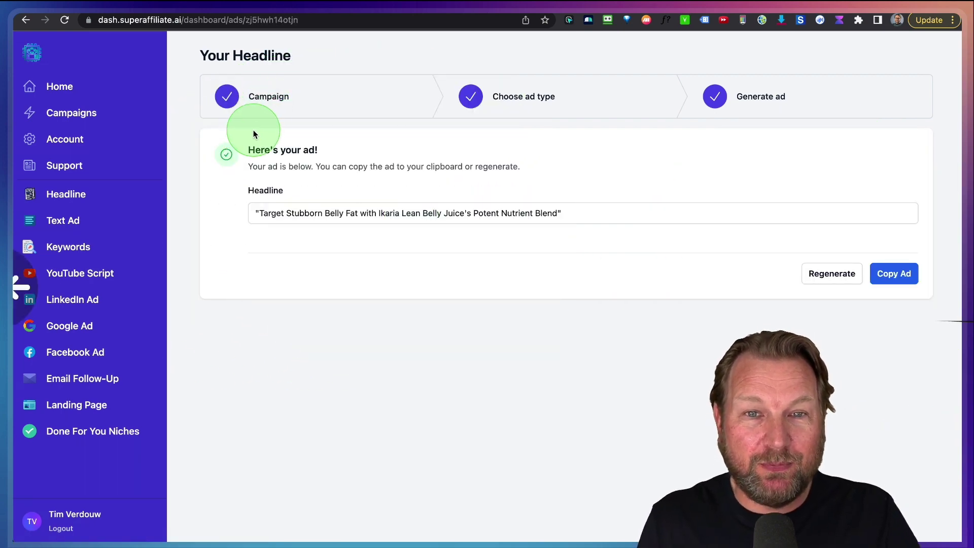
click(253, 134)
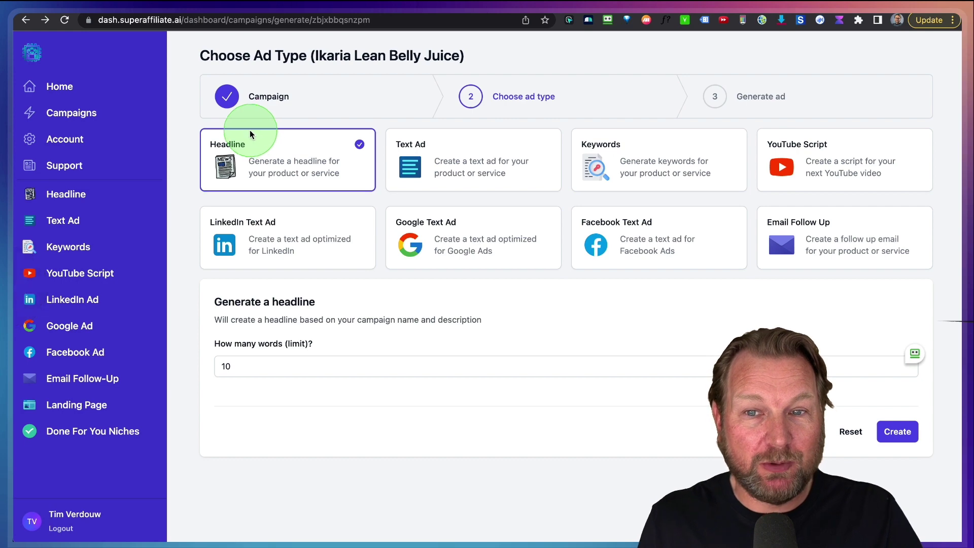
Set up Keywords generation using the Informational keyword type
click(658, 163)
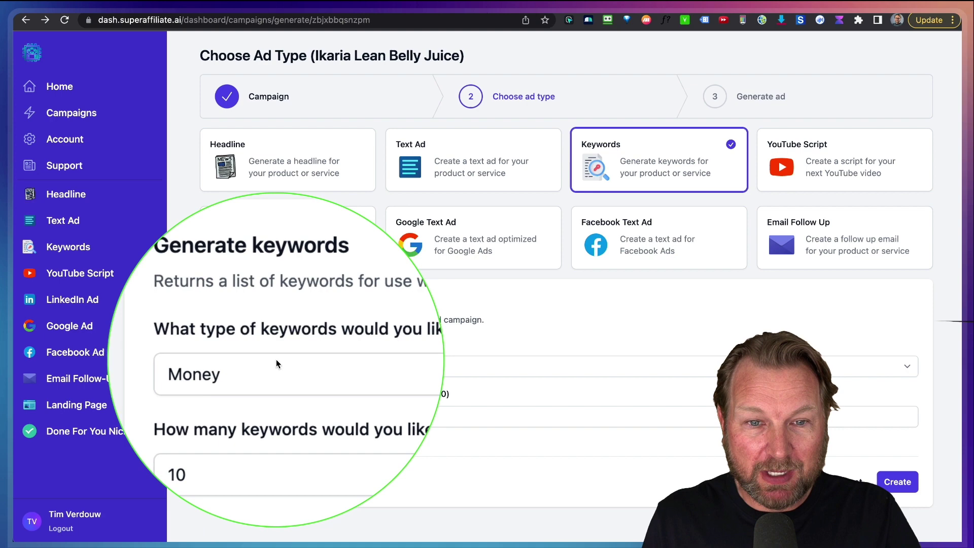
click(259, 374)
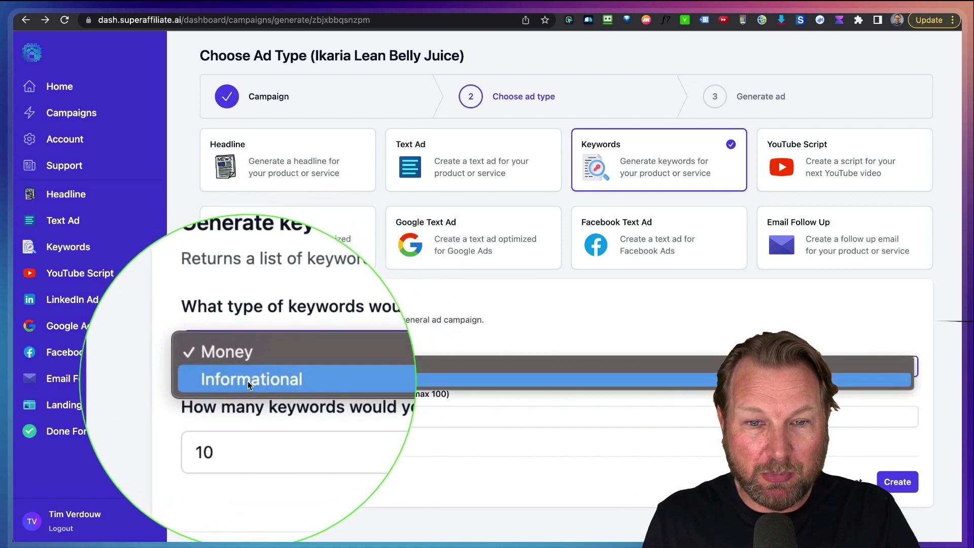
click(247, 381)
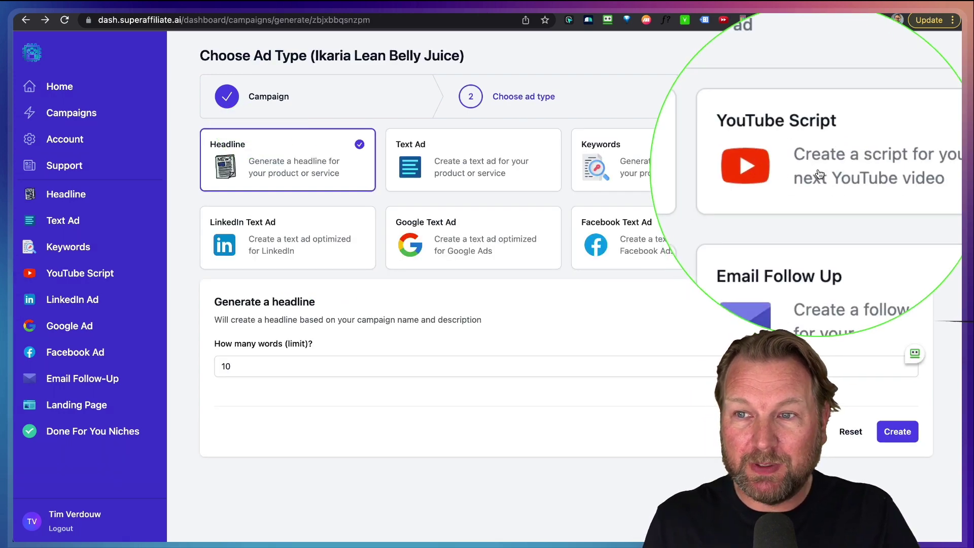
Open the YouTube Script form and review its 10-second, friendly-tone settings
click(819, 174)
scroll(408, 413, down, 3)
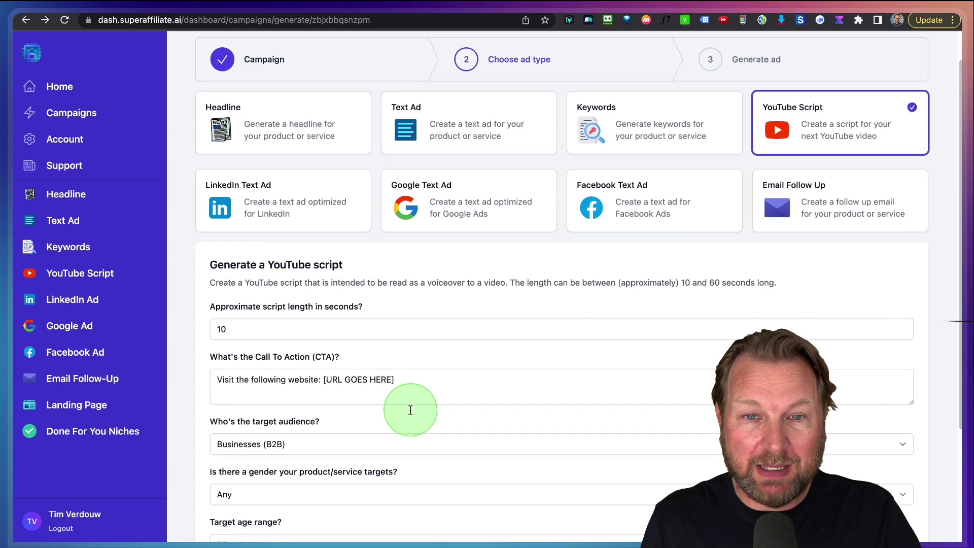
scroll(303, 274, down, 1)
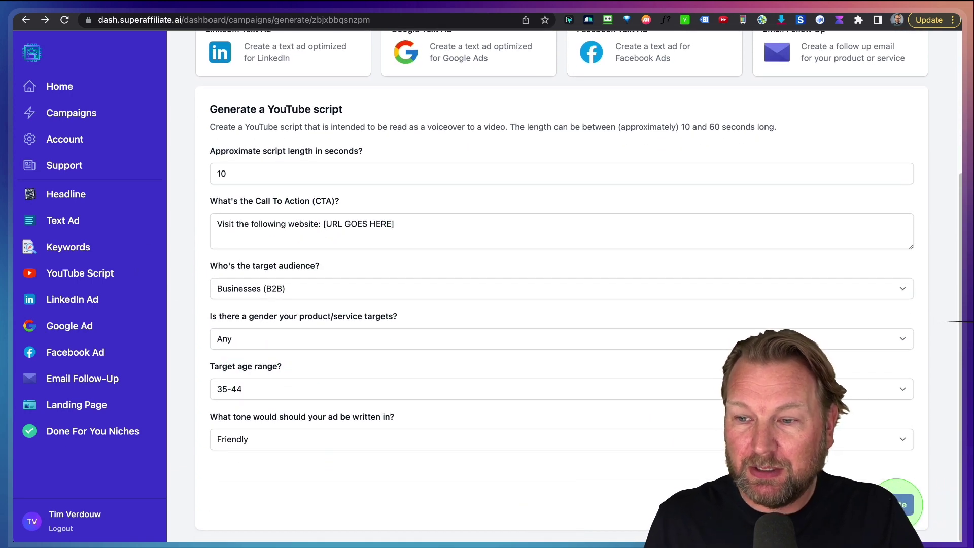
scroll(660, 251, up, 4)
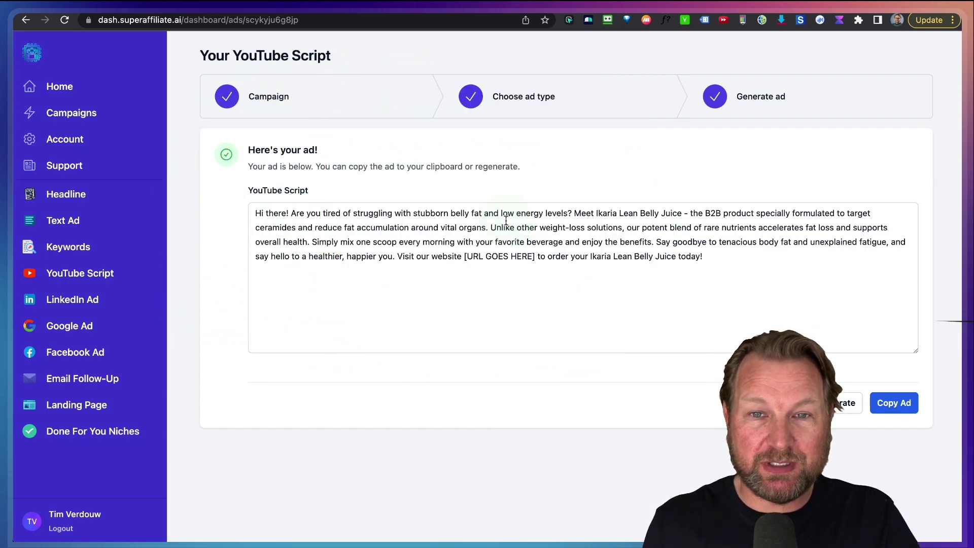
Return to the ad types, reselect YouTube Script and edit the length in seconds
click(432, 227)
scroll(436, 236, left, 5)
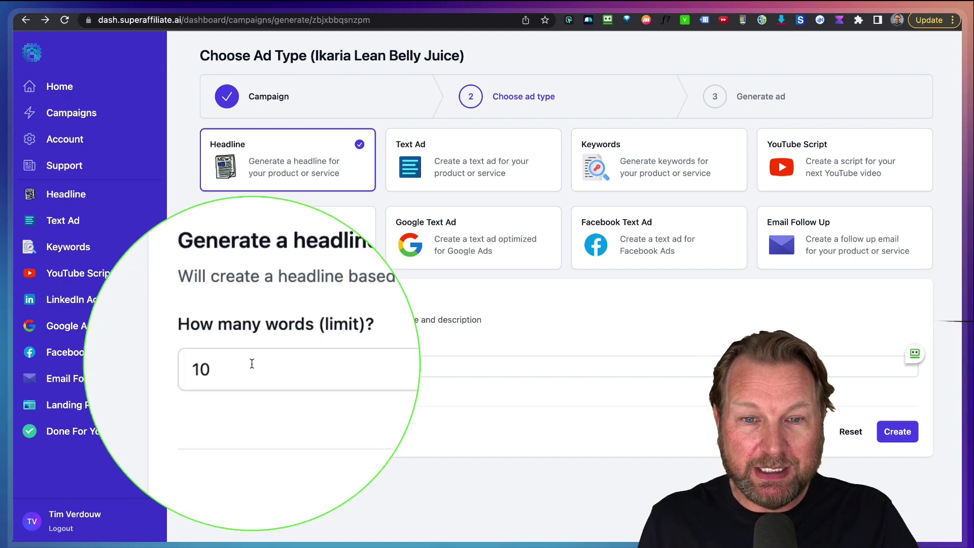
click(793, 163)
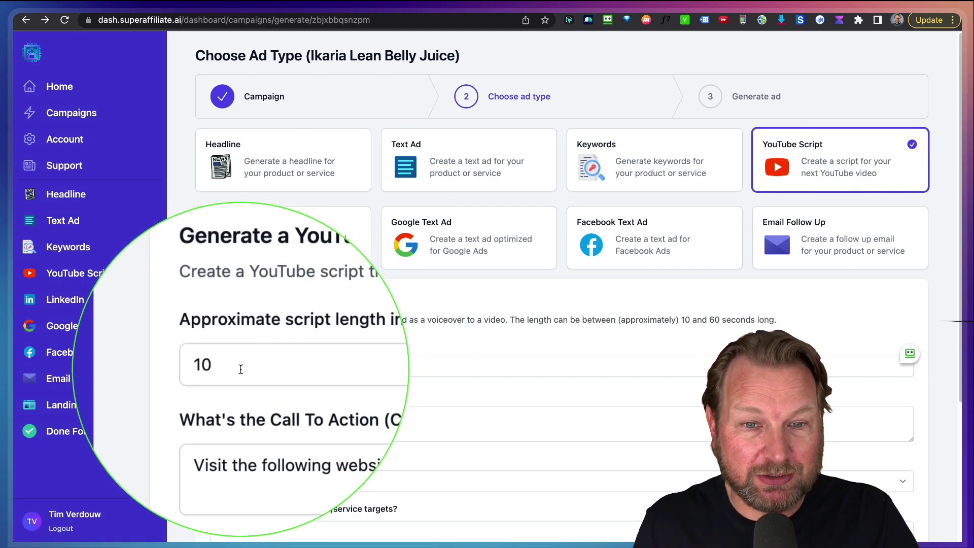
click(256, 370)
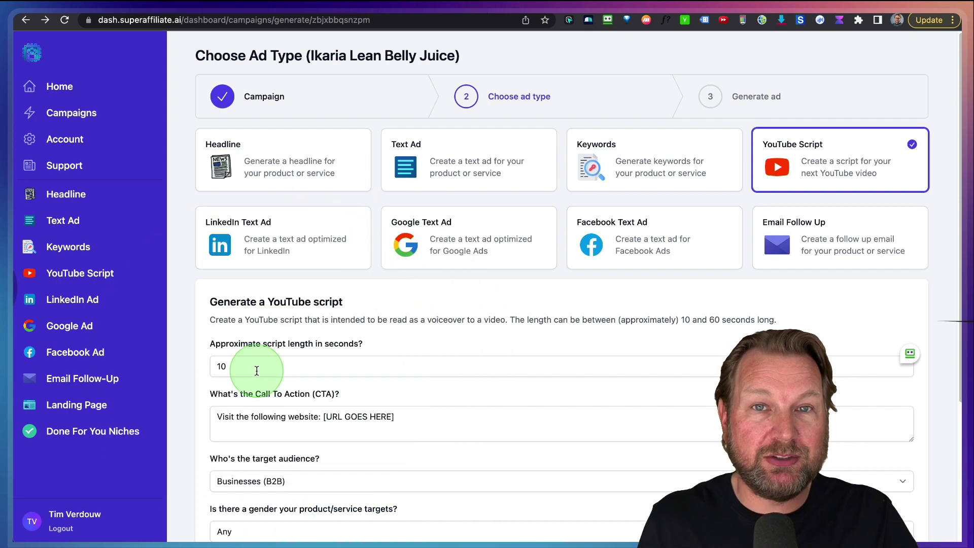
Go to the dashboard home, then open the VidHostPro review page on timverdouw.com
click(56, 99)
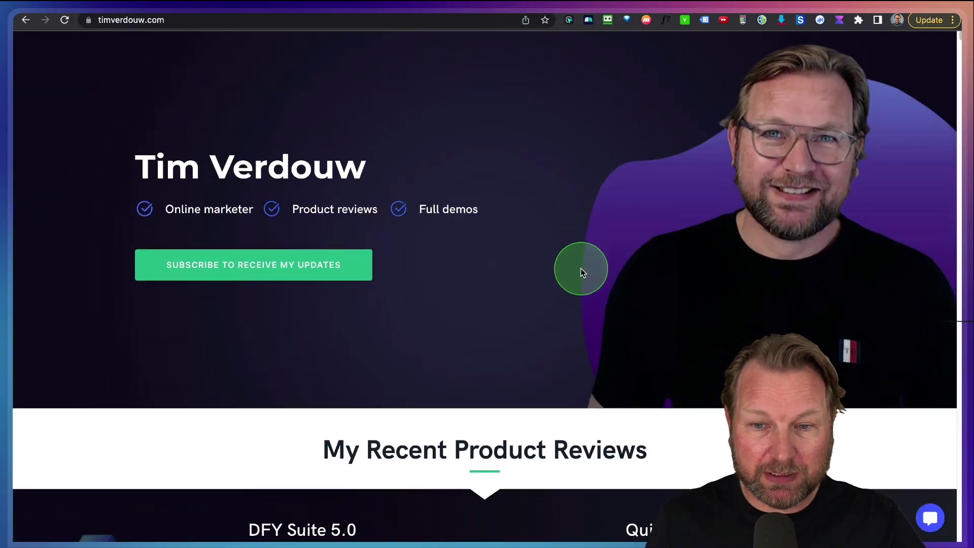
scroll(582, 273, down, 15)
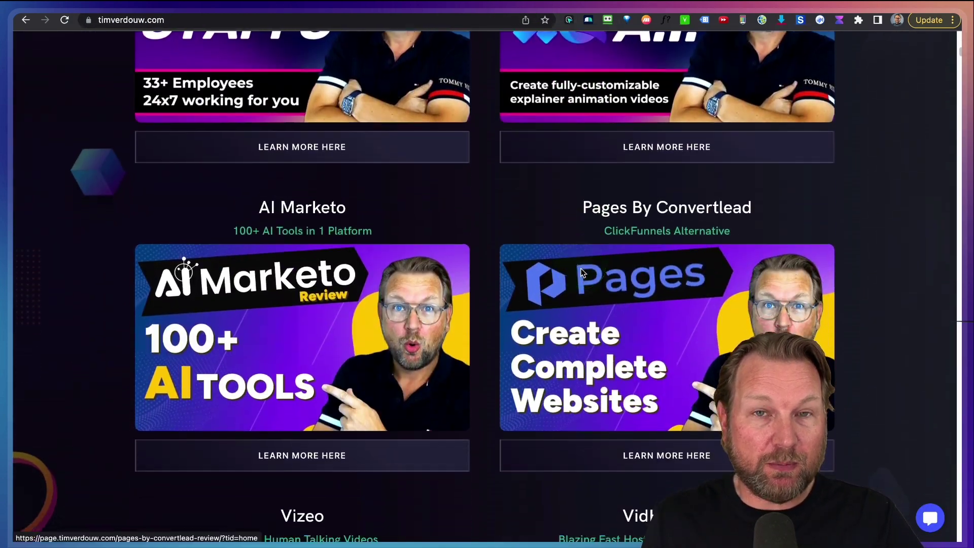
scroll(582, 273, down, 7)
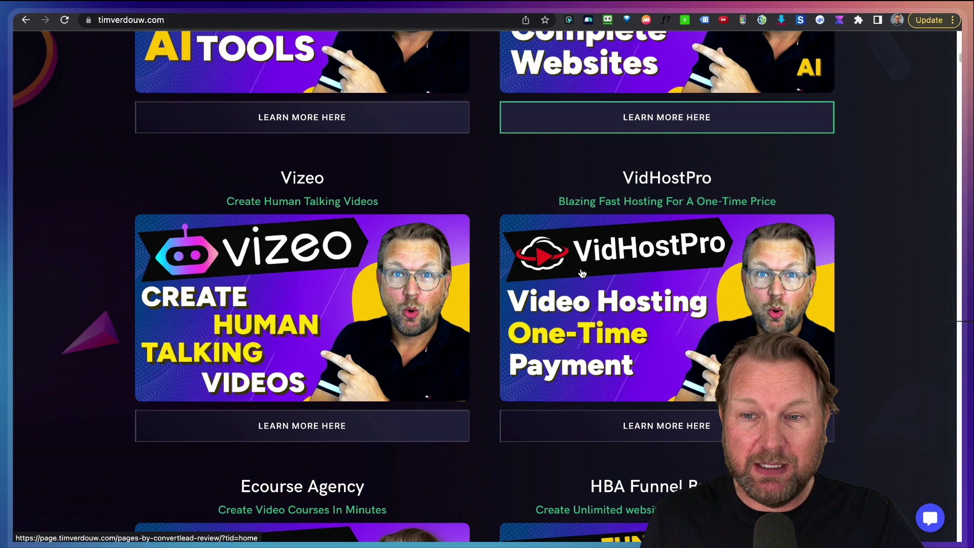
scroll(582, 273, down, 5)
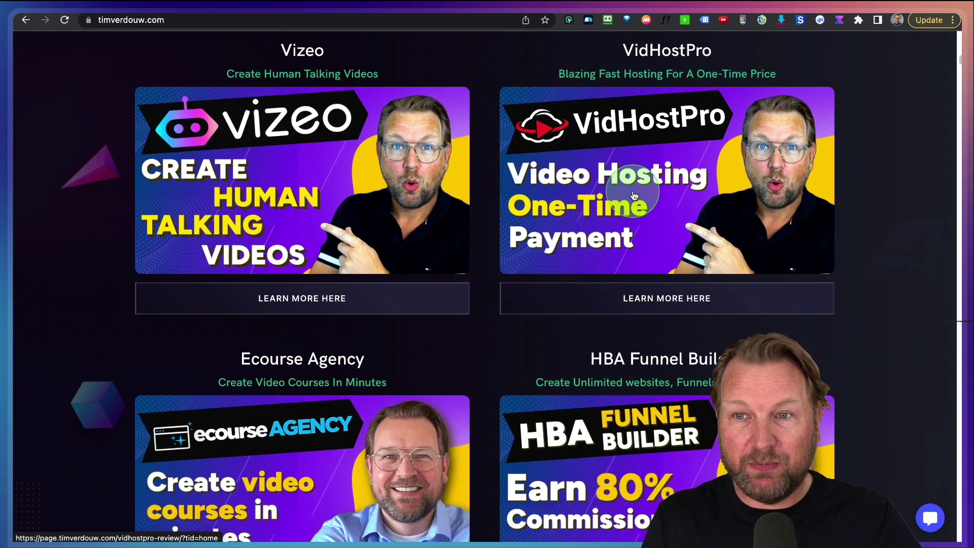
click(633, 195)
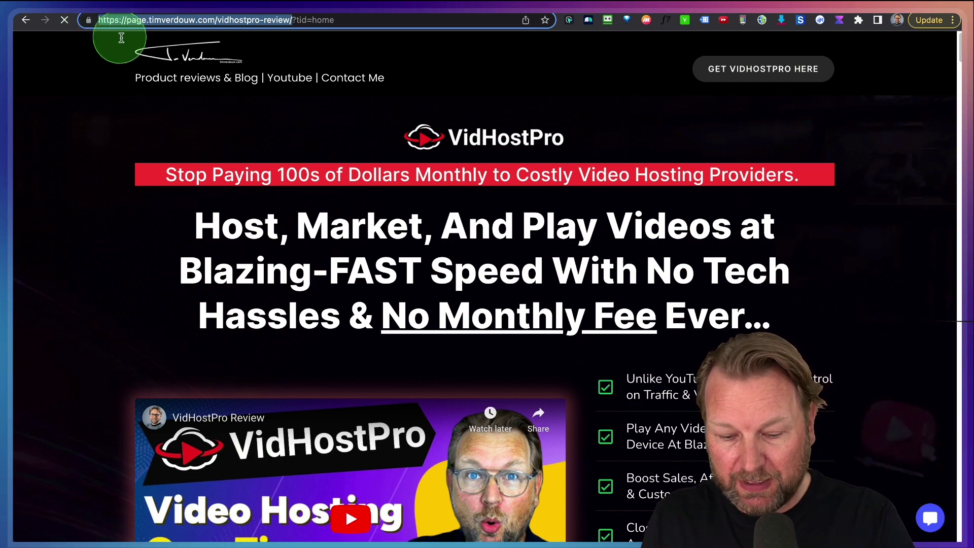
scroll(575, 203, down, 12)
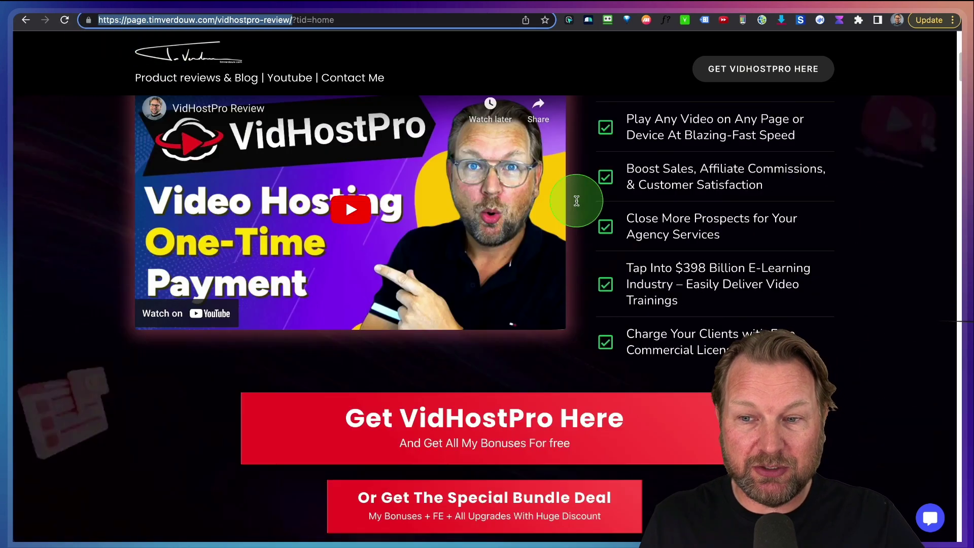
scroll(575, 203, down, 5)
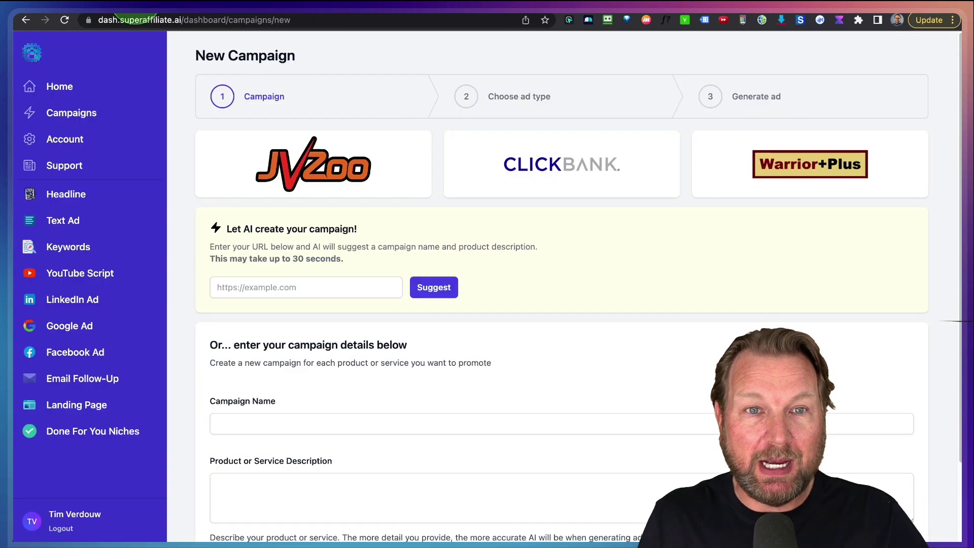
Let AI build the VidHostPro campaign name and description from the review page URL
click(432, 290)
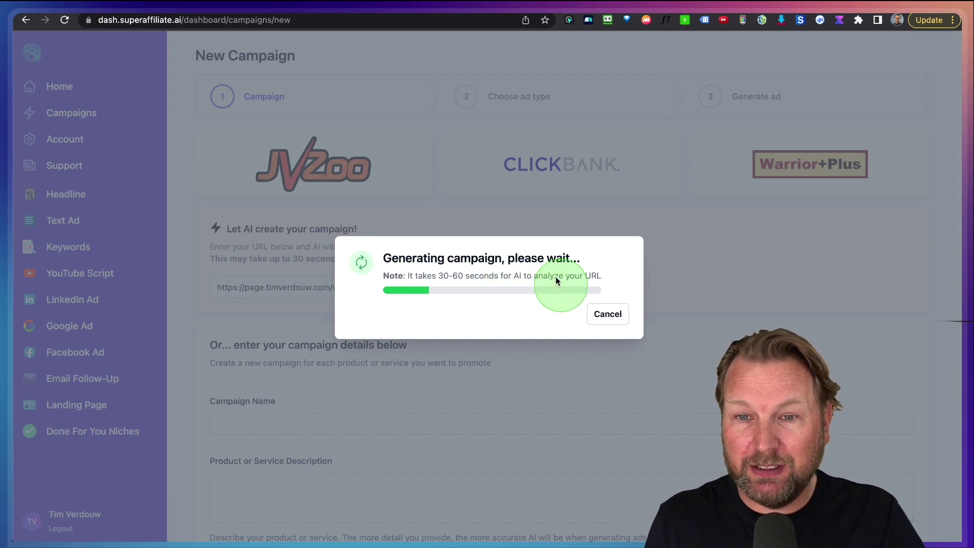
scroll(487, 334, down, 3)
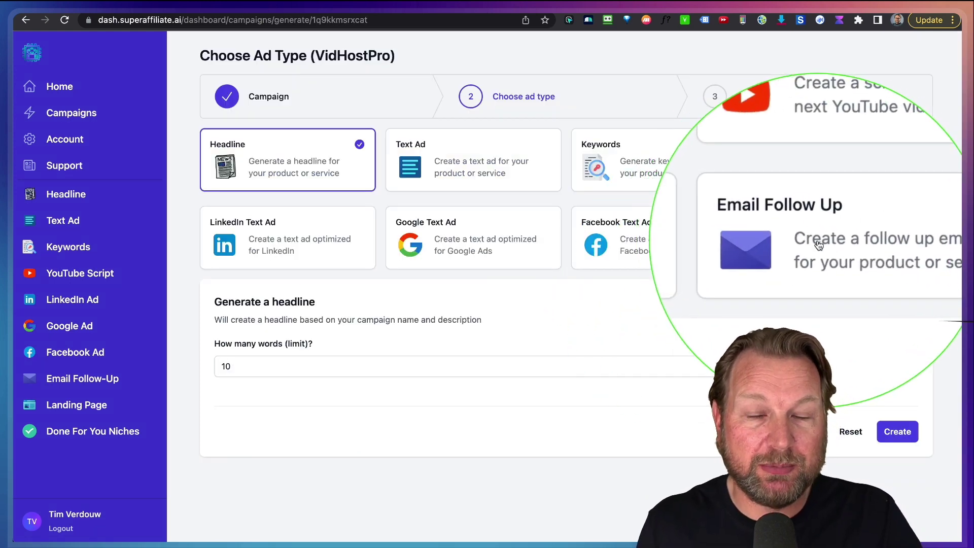
Generate an 'Email 2 - Day 1 After Opt-in' follow-up email for VidHostPro
click(818, 244)
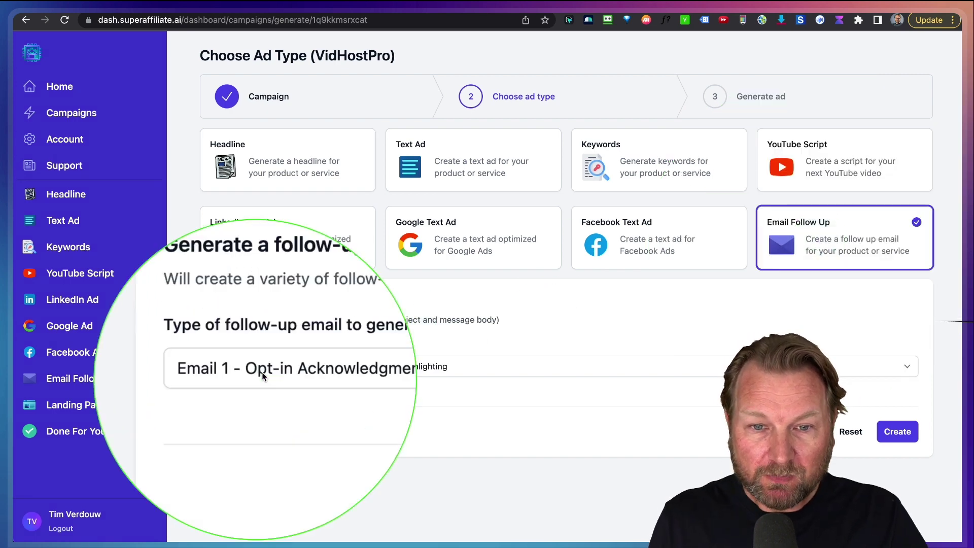
click(369, 375)
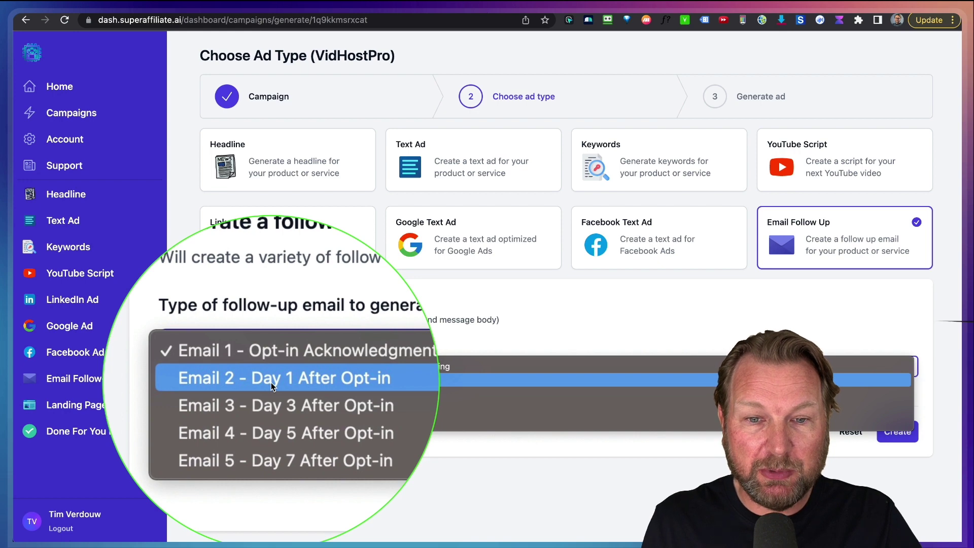
click(271, 382)
click(896, 432)
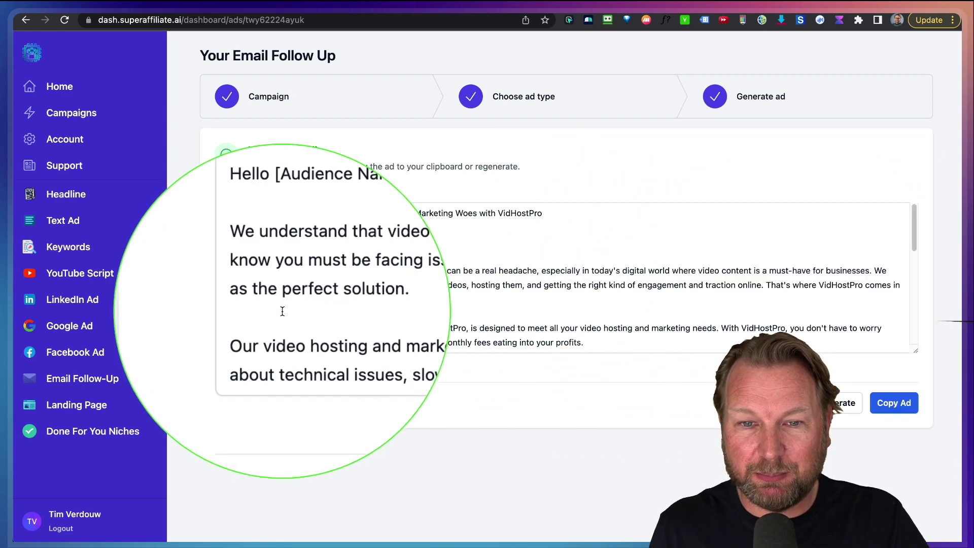
Read the generated VidHostPro email down to its pre-launch bundle offer and 'Best regards' sign-off
scroll(304, 291, down, 4)
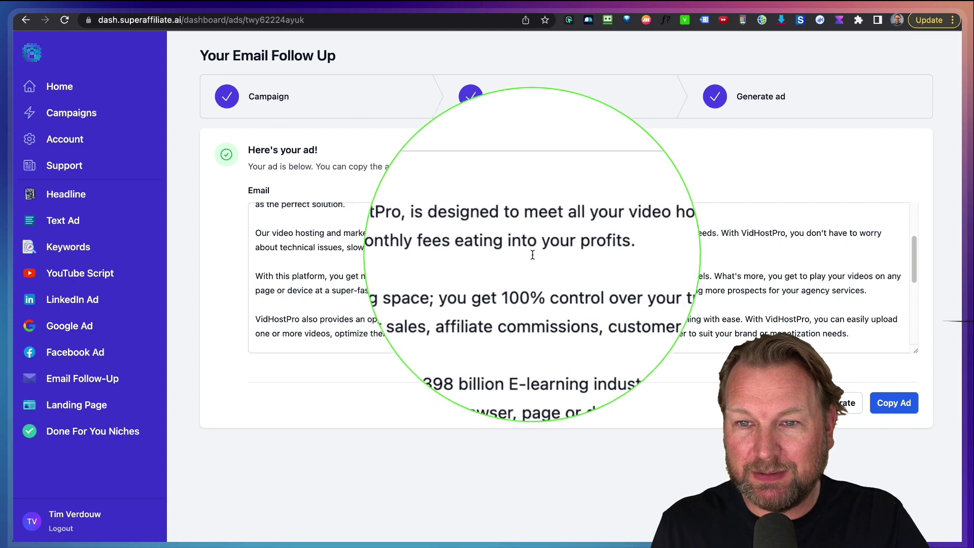
scroll(535, 256, down, 3)
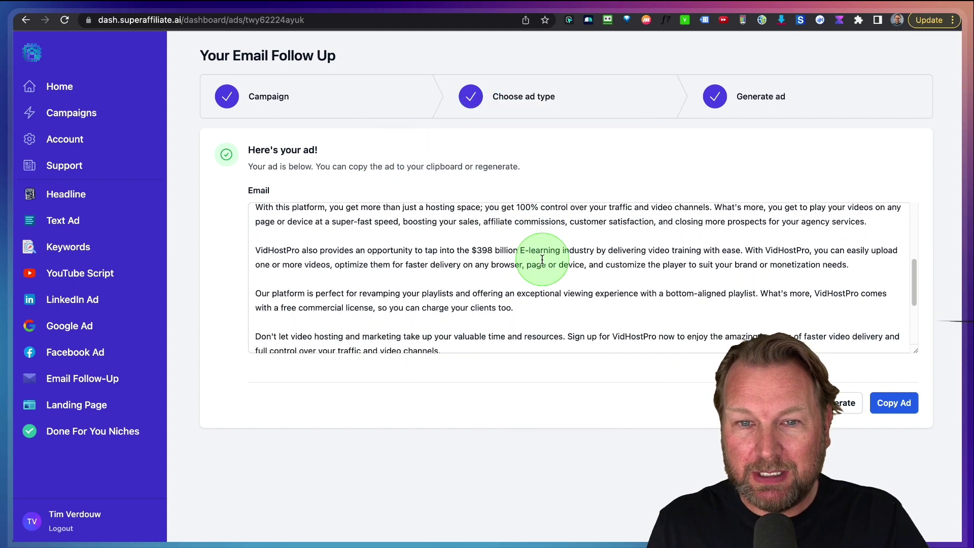
scroll(541, 261, down, 4)
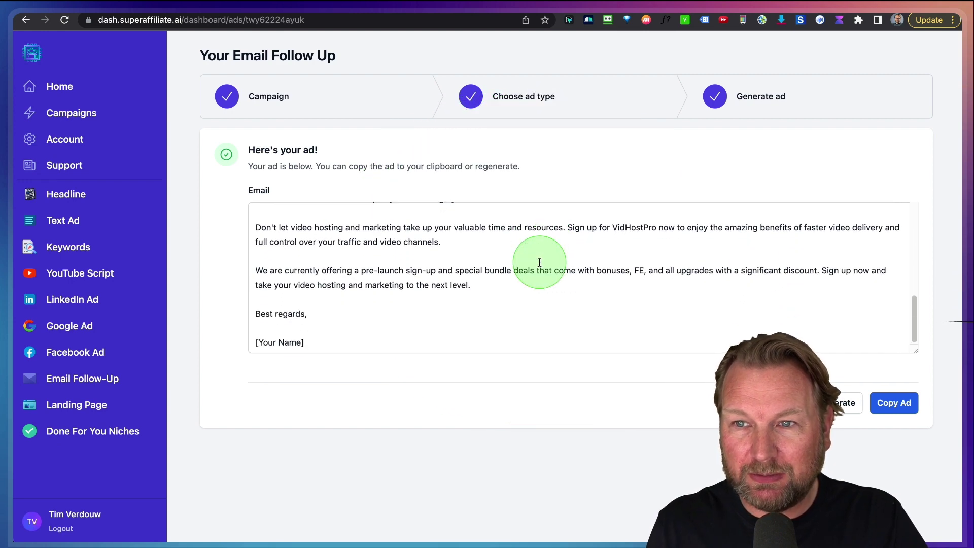
Generate an 'Email 3 - Day 3 After Opt-in' follow-up email for VidHostPro
scroll(476, 256, left, 5)
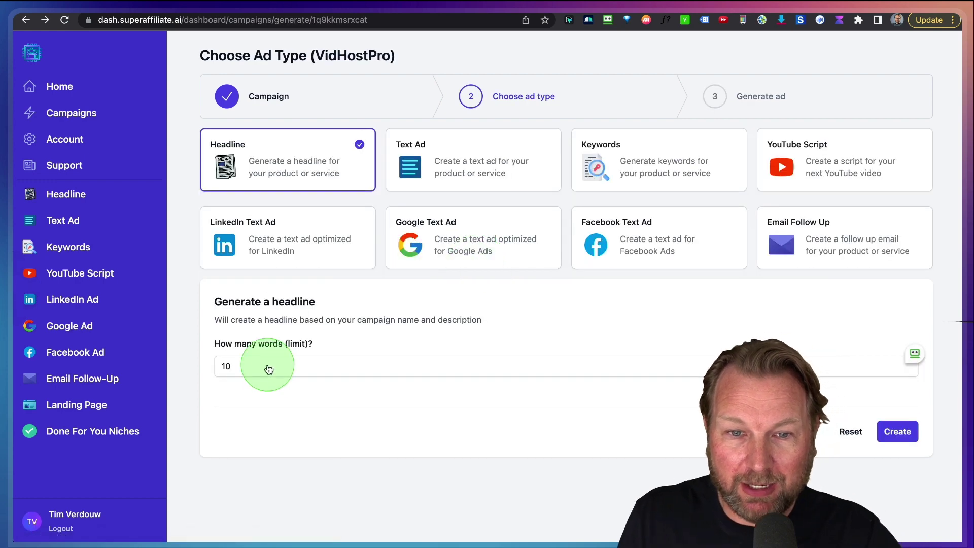
click(786, 244)
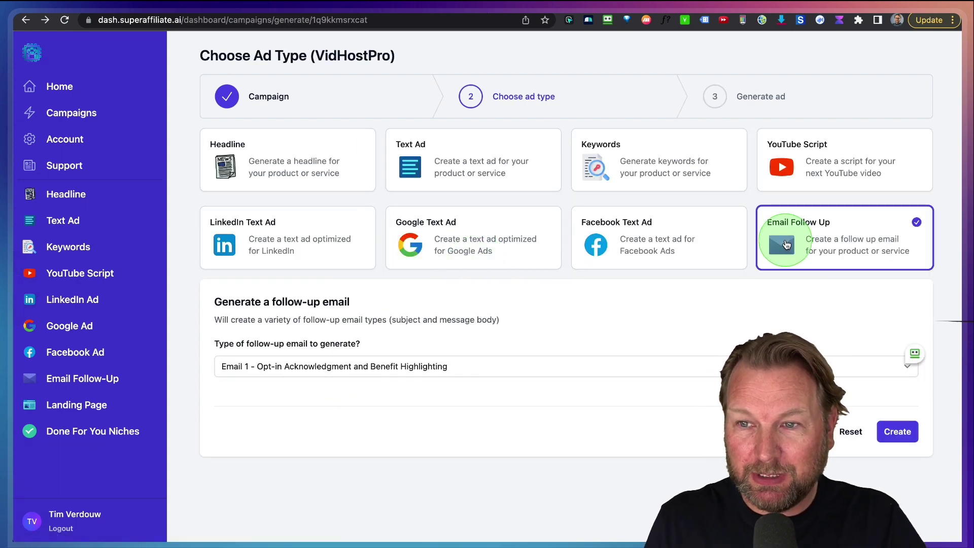
click(357, 370)
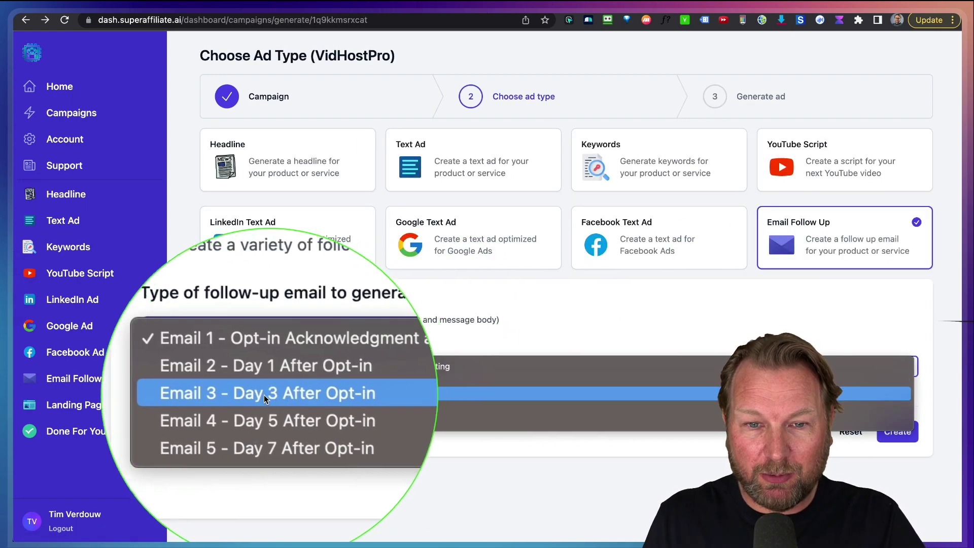
click(257, 395)
click(892, 433)
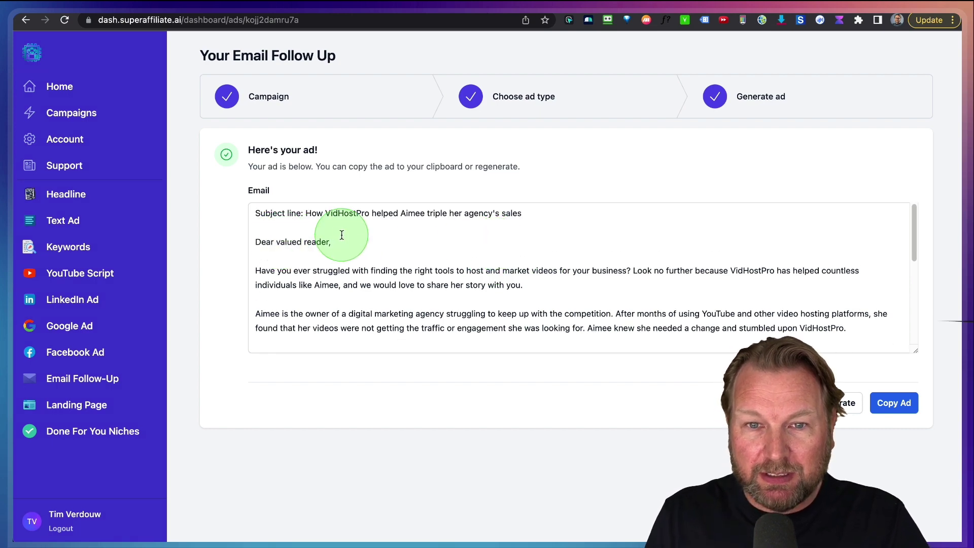
Review the case-study email about tripling agency sales, then return to Choose Ad Type
scroll(322, 246, down, 3)
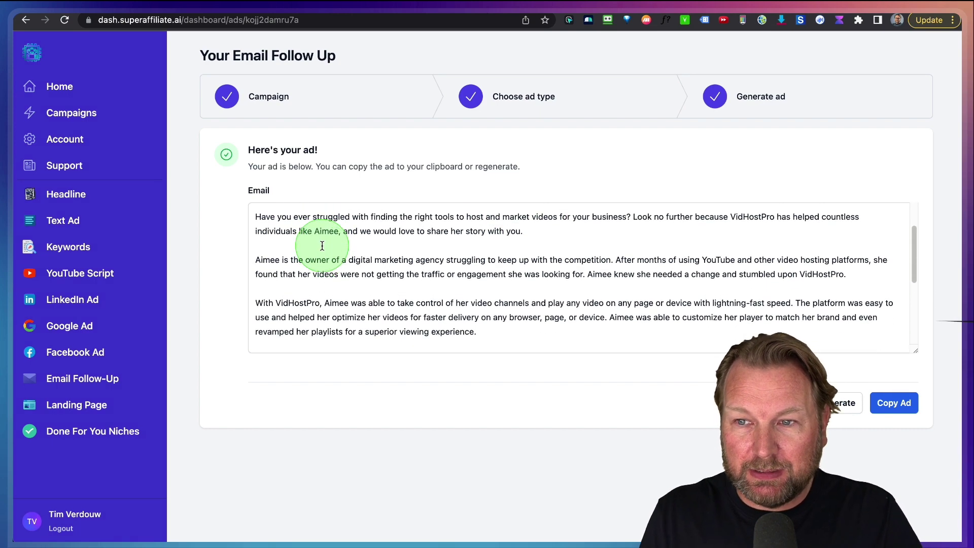
scroll(541, 287, down, 8)
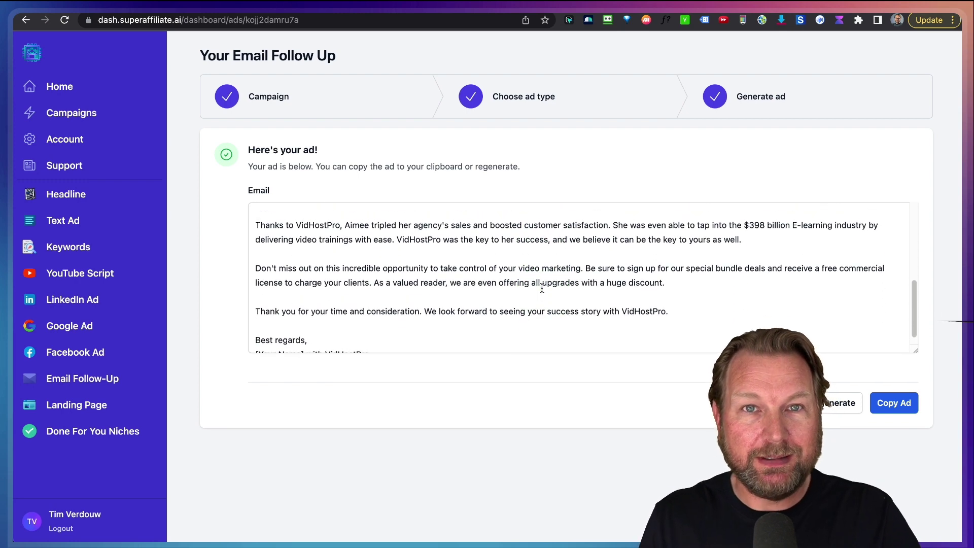
scroll(542, 288, up, 2)
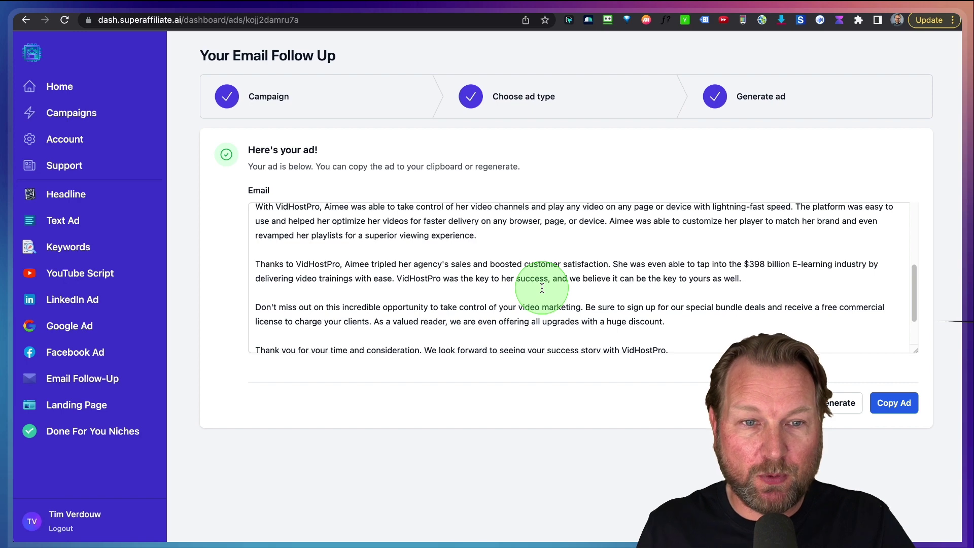
key(super+bracketleft)
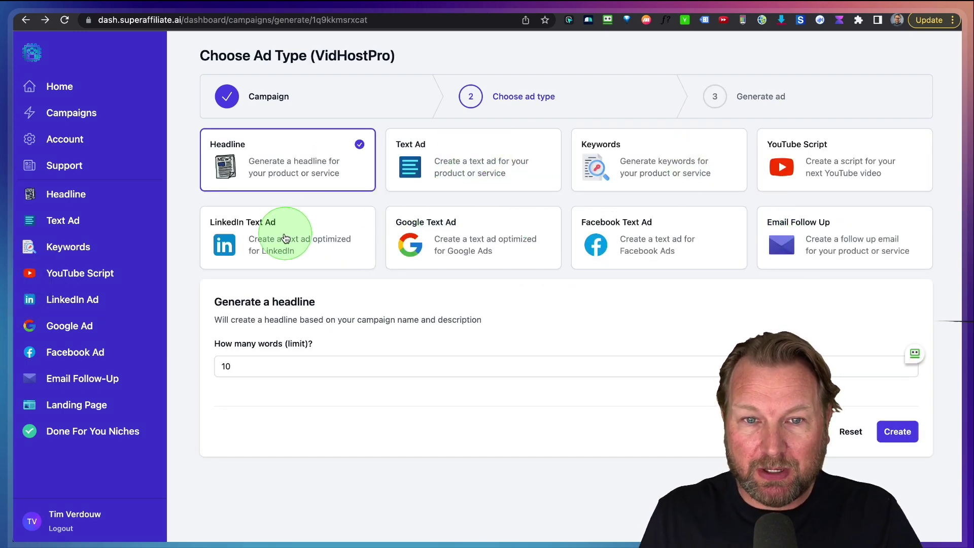
Create a VidHostPro LinkedIn text ad and select the word 'free' in its introductory text
click(300, 243)
scroll(390, 333, down, 3)
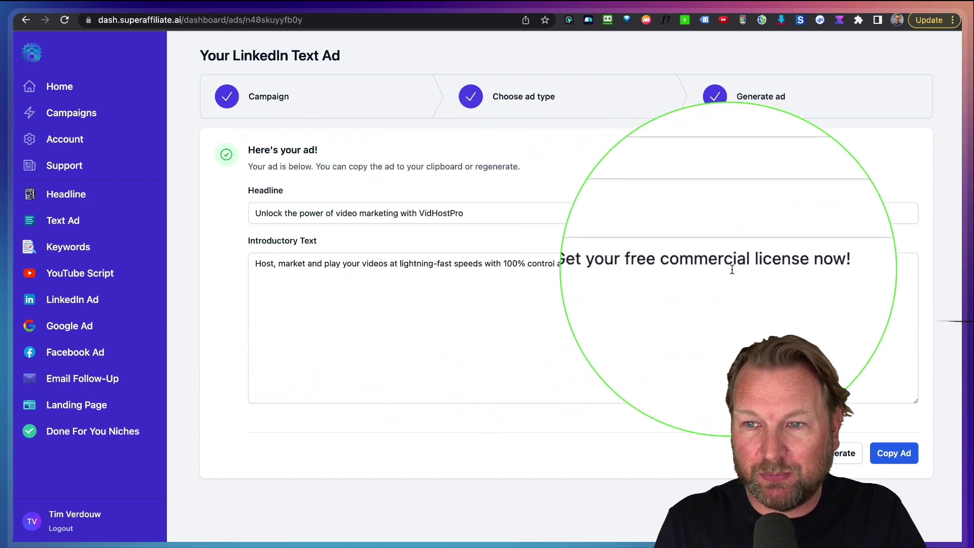
double_click(680, 265)
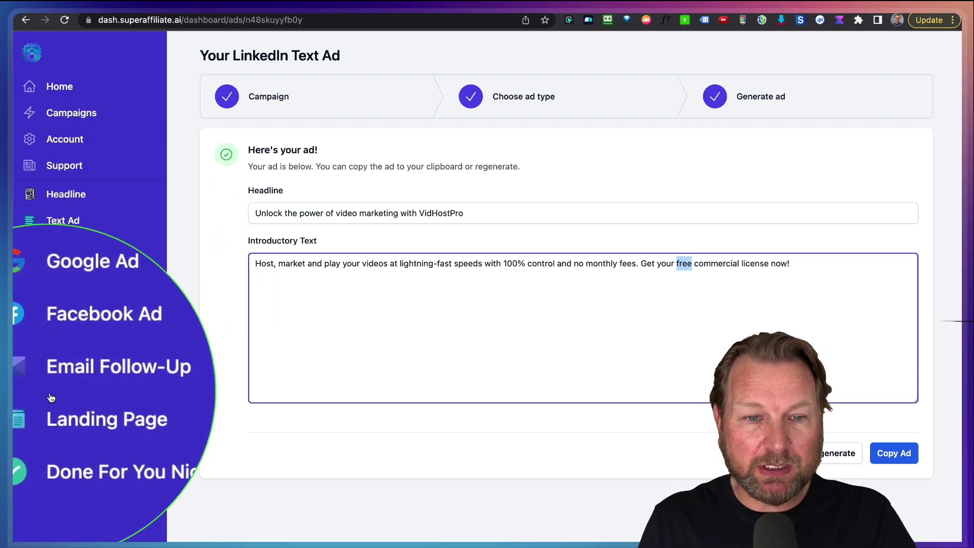
Generate an 'Email 2 - Day 1 After Opt-in' follow-up email for the QuizTarget A.I. campaign
click(51, 384)
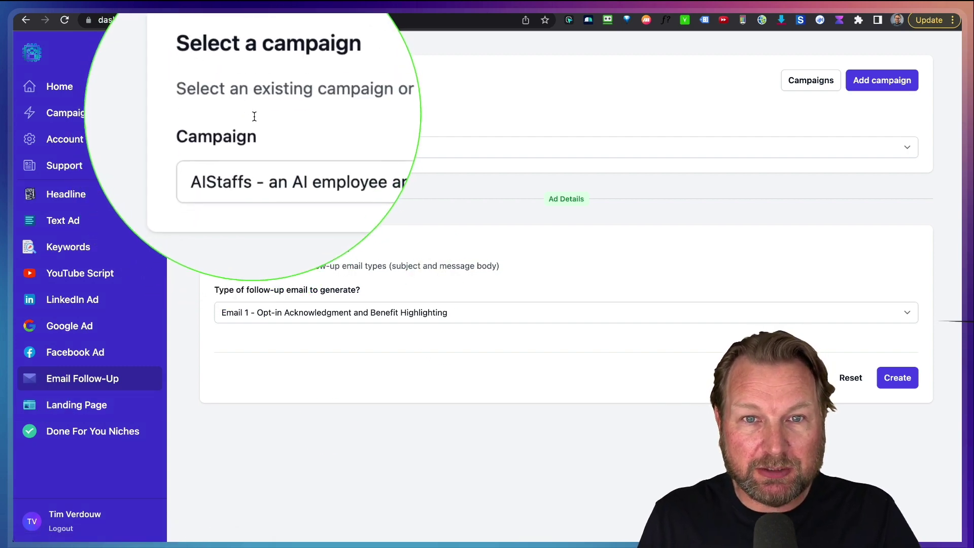
click(274, 151)
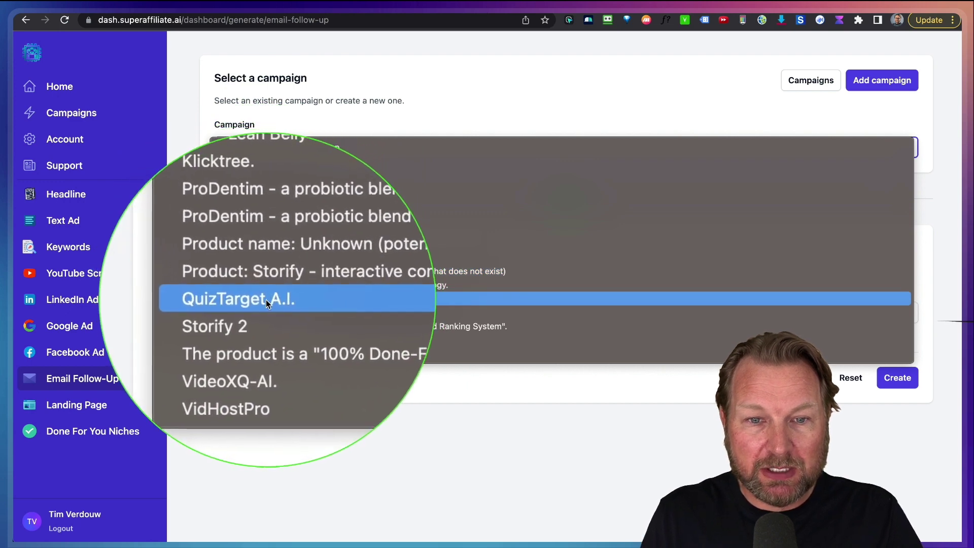
click(262, 300)
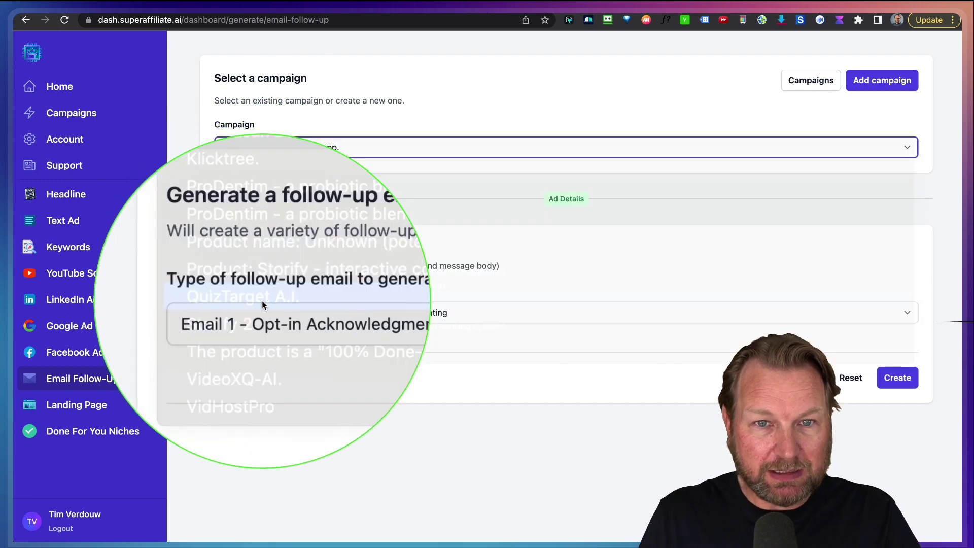
click(488, 314)
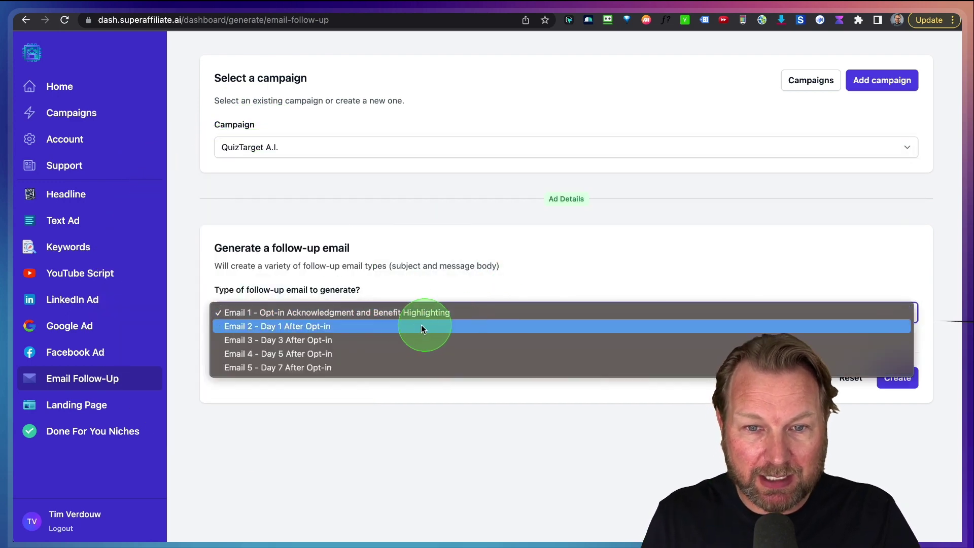
click(388, 326)
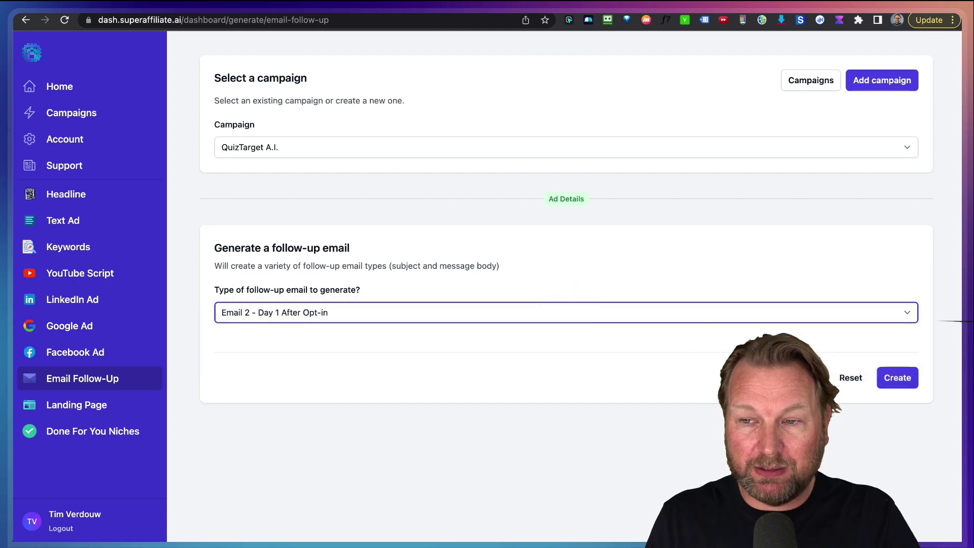
click(904, 380)
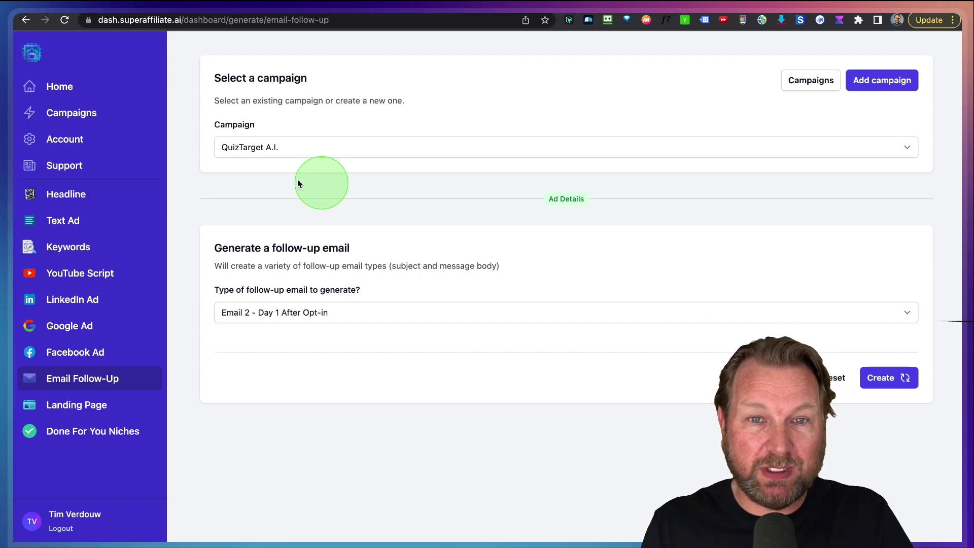
click(249, 147)
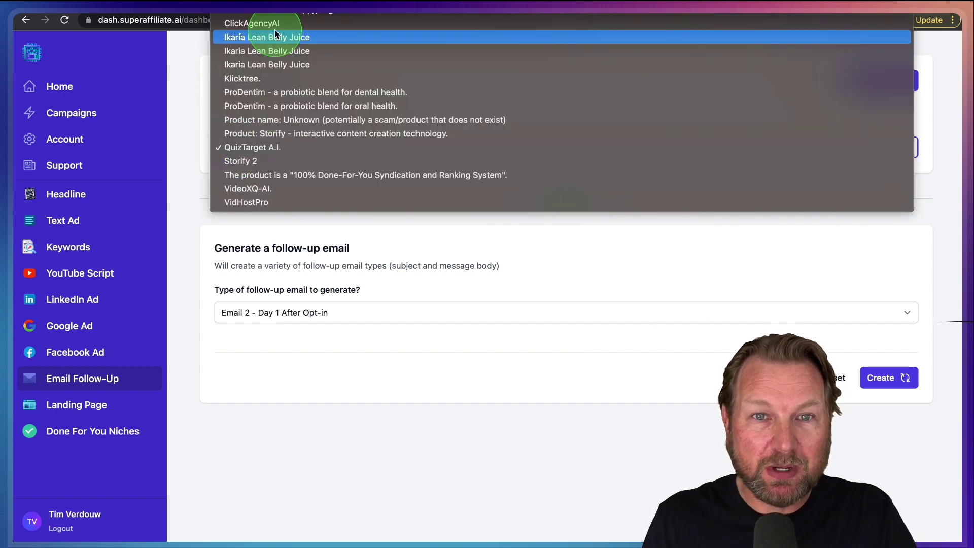
click(190, 110)
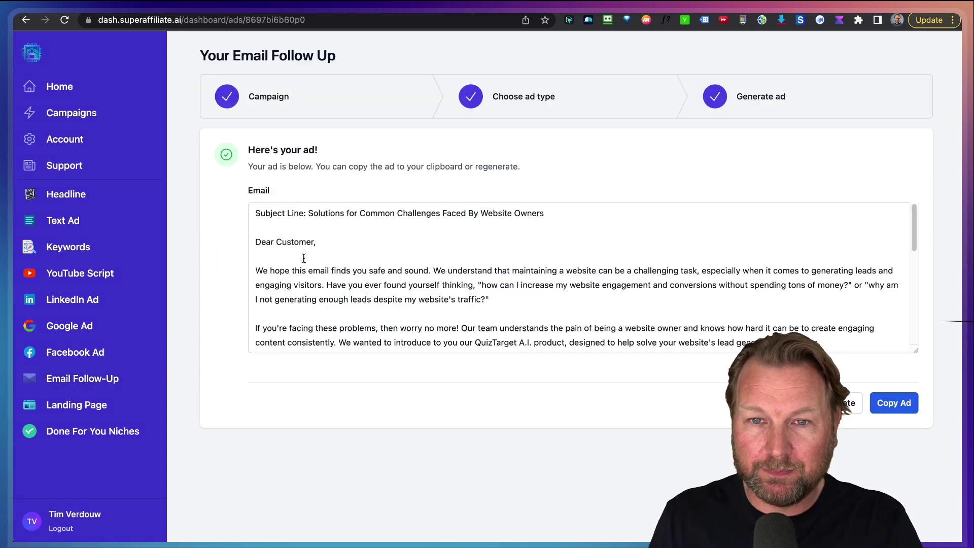
scroll(369, 257, down, 2)
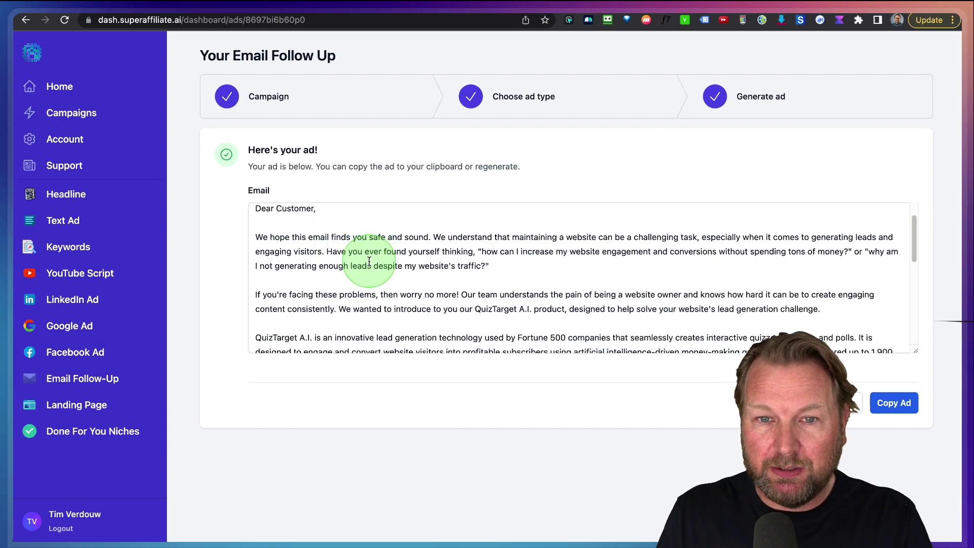
scroll(369, 262, down, 2)
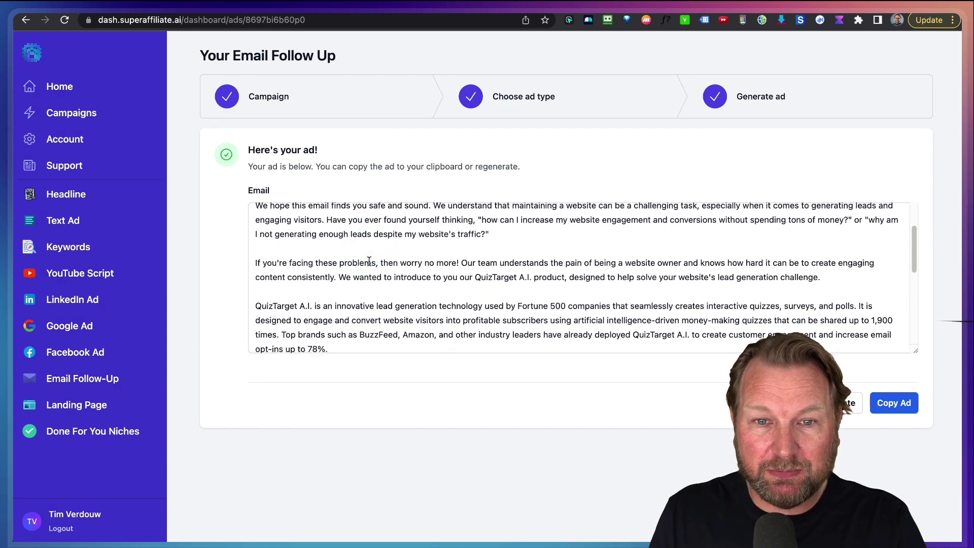
scroll(369, 261, down, 2)
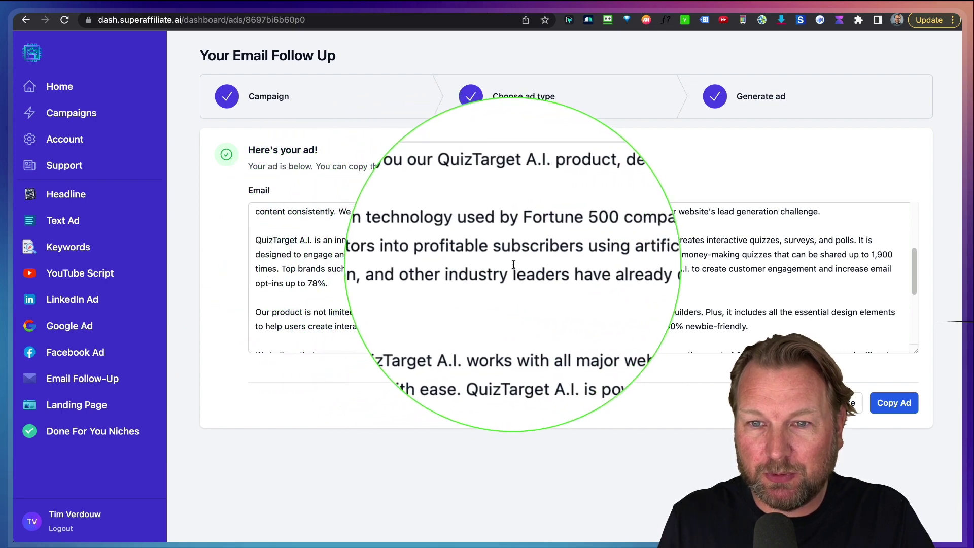
scroll(539, 284, down, 5)
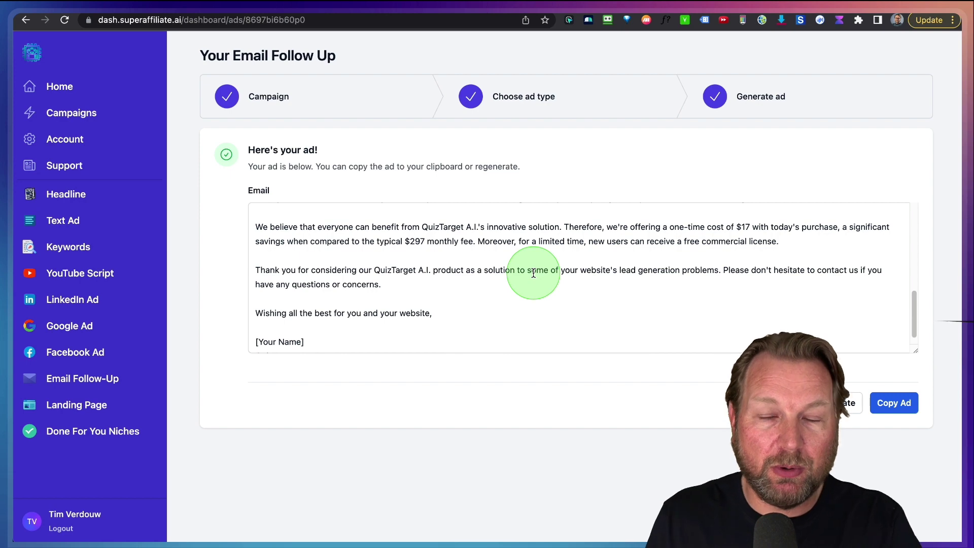
scroll(533, 273, up, 10)
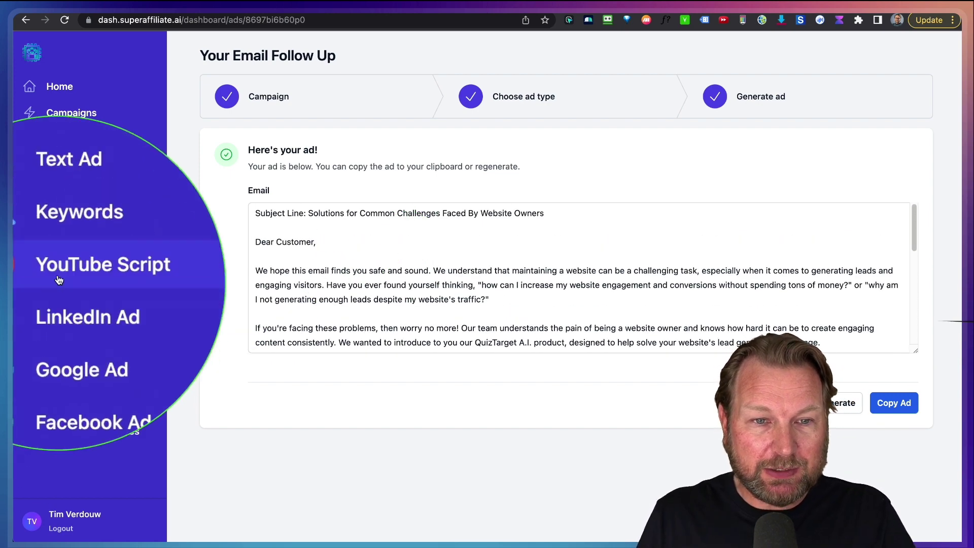
Go to the Landing Page generator, which is marked 'Coming soon!'
click(56, 404)
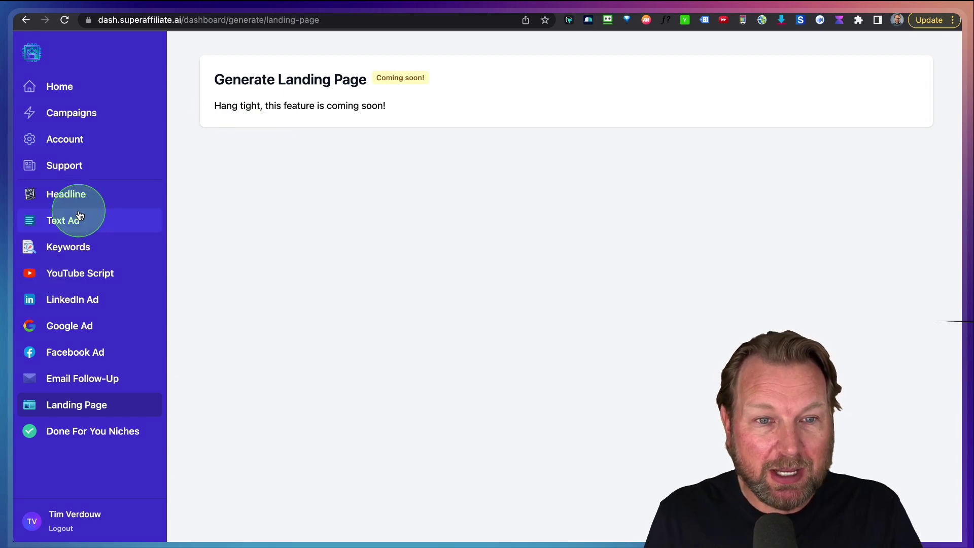
Start a Google text ad for the Klicktree. campaign and review its Ad Details fields
click(65, 336)
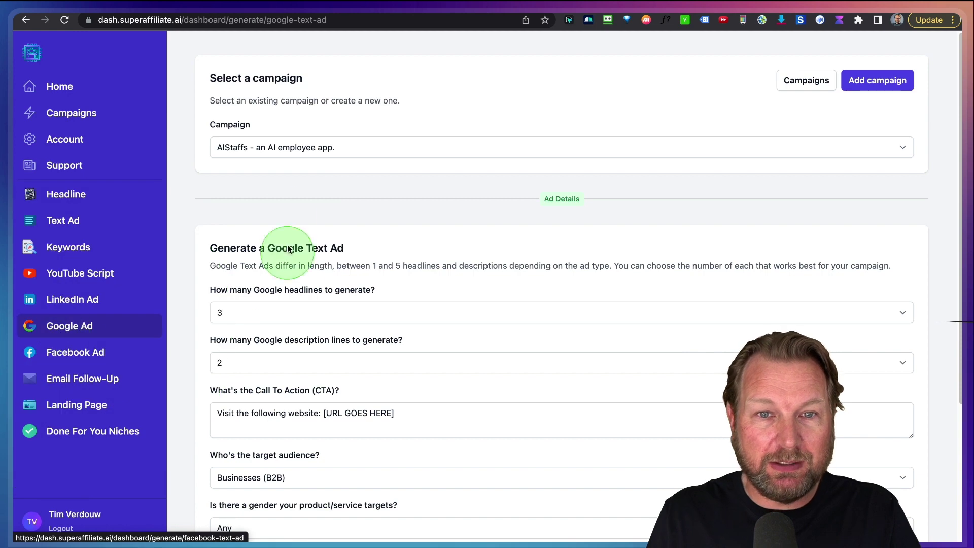
click(311, 146)
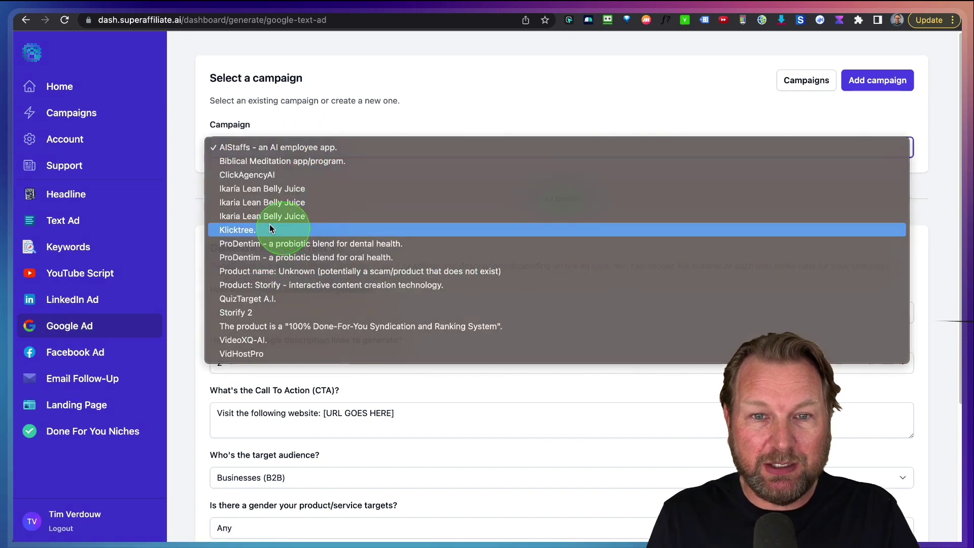
click(270, 229)
scroll(310, 319, down, 3)
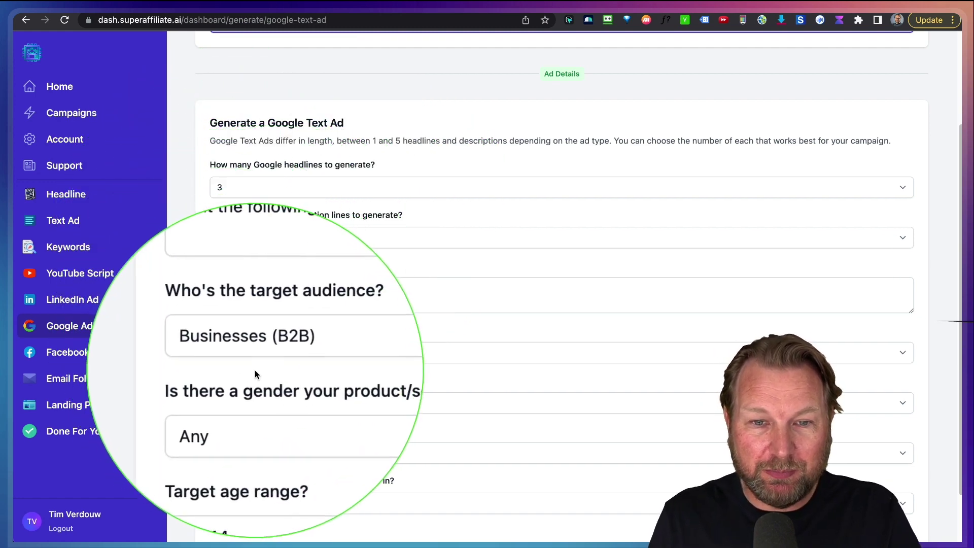
scroll(254, 368, down, 2)
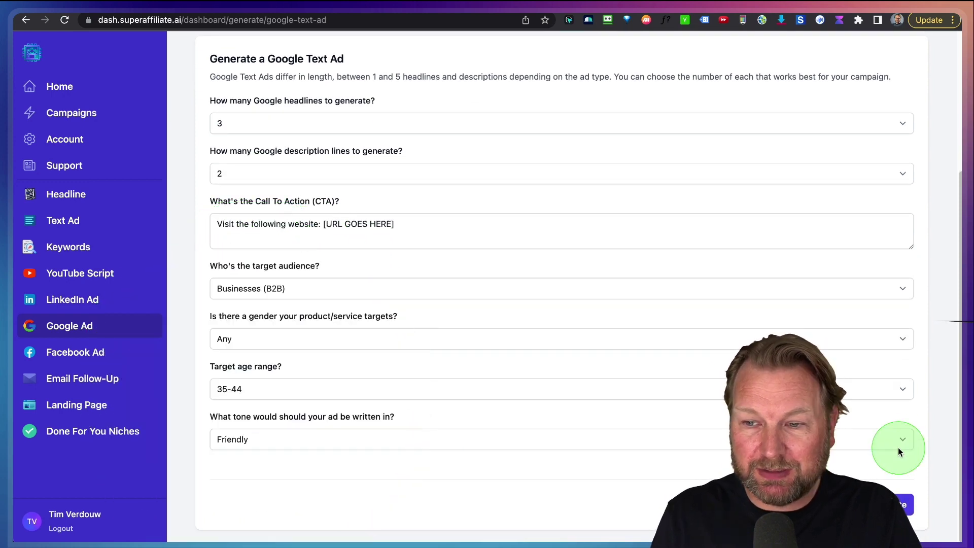